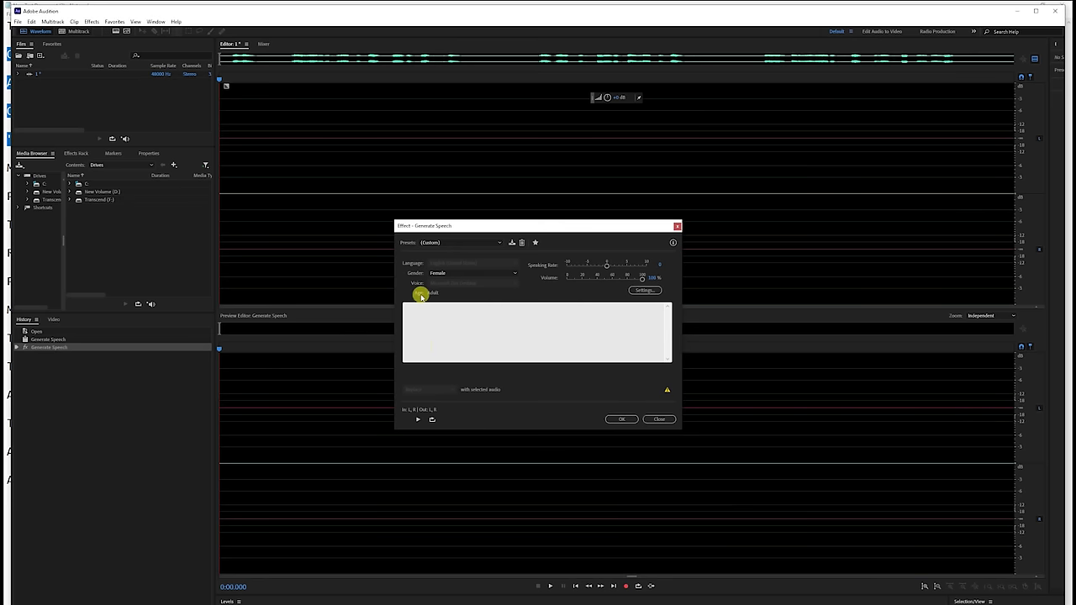
- Paste the copied story opening into the Generate Speech text box and return to its beginning
click(412, 312)
right_click(414, 313)
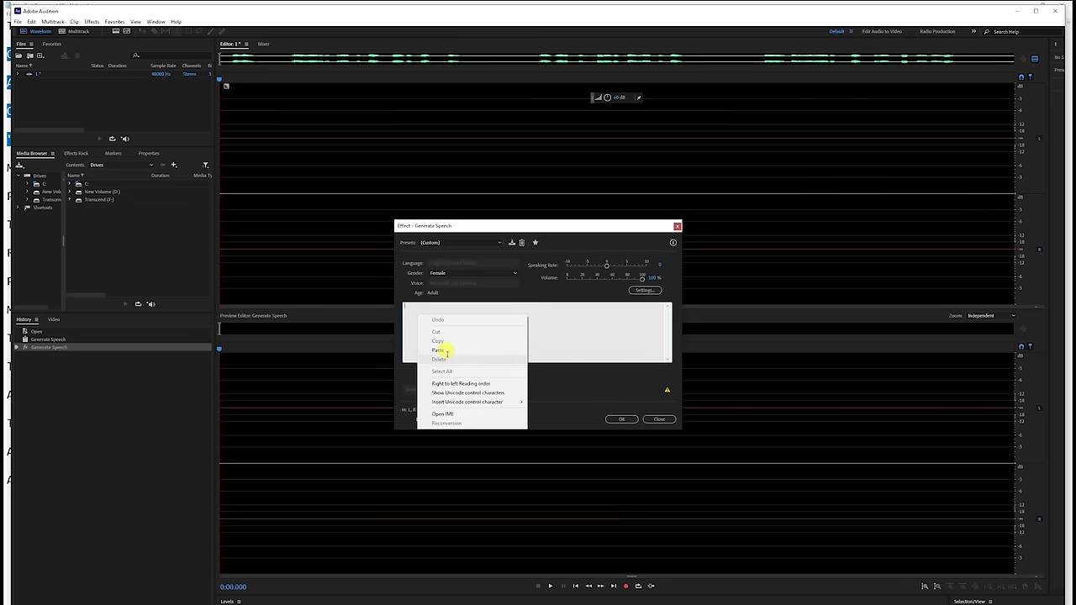
click(448, 352)
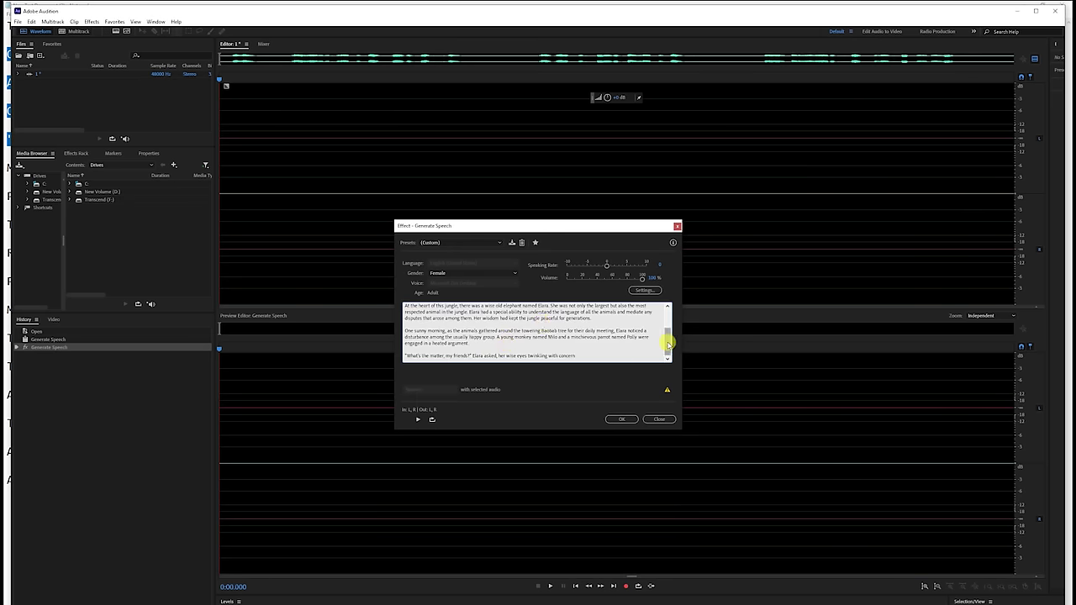
drag(670, 339, 671, 314)
- Try the Male voice gender, return to Female, and briefly preview the generated speech
click(469, 273)
click(451, 290)
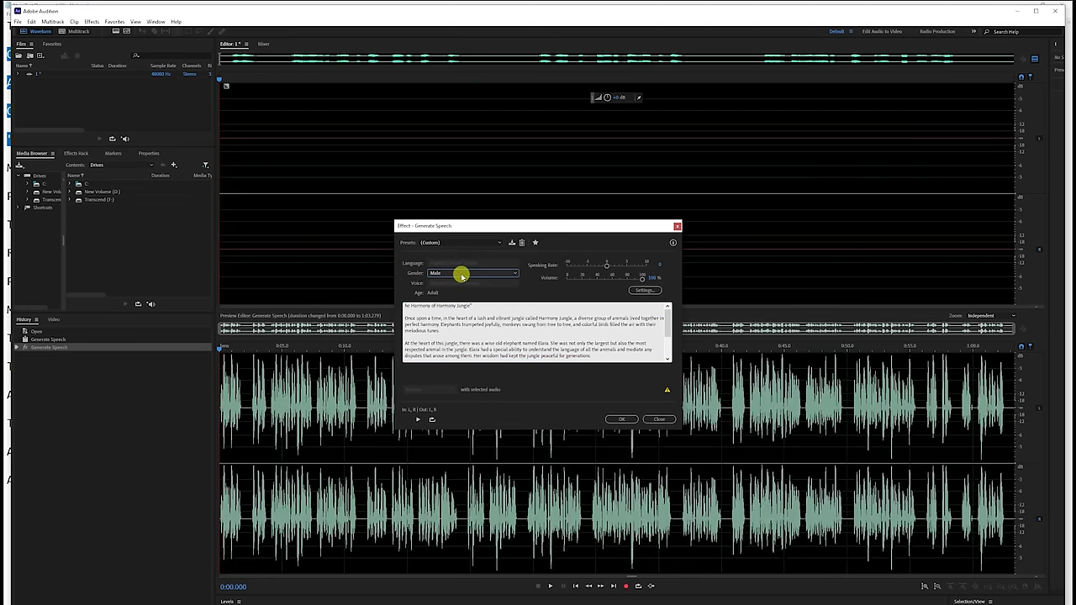
click(461, 276)
click(452, 283)
click(419, 419)
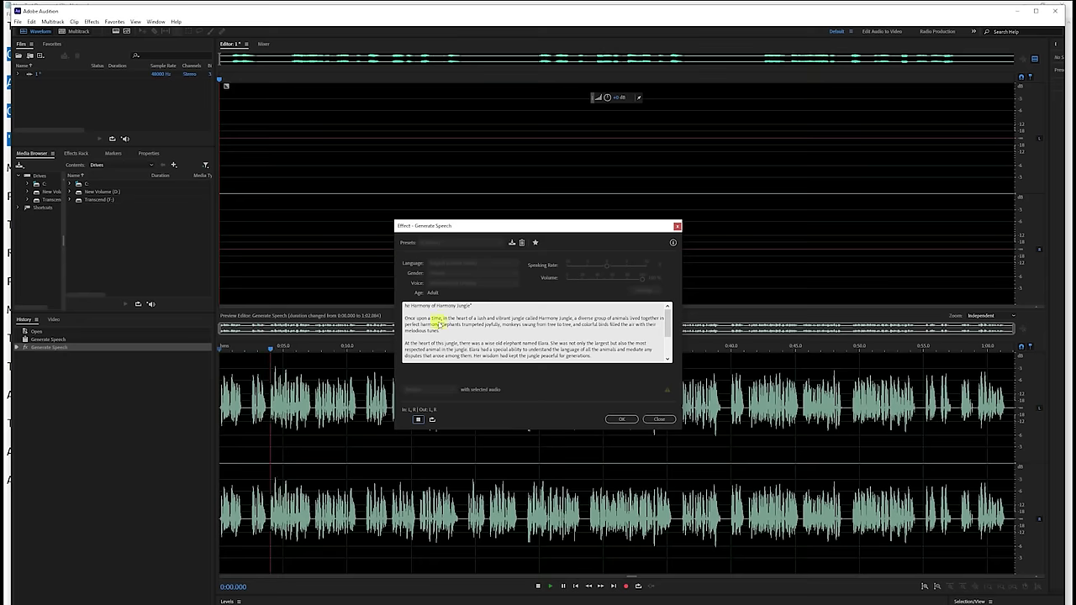
click(419, 420)
- Remove the leftover "he" before "Harmony of Harmony Jungle" in the speech text
triple_click(410, 306)
click(409, 305)
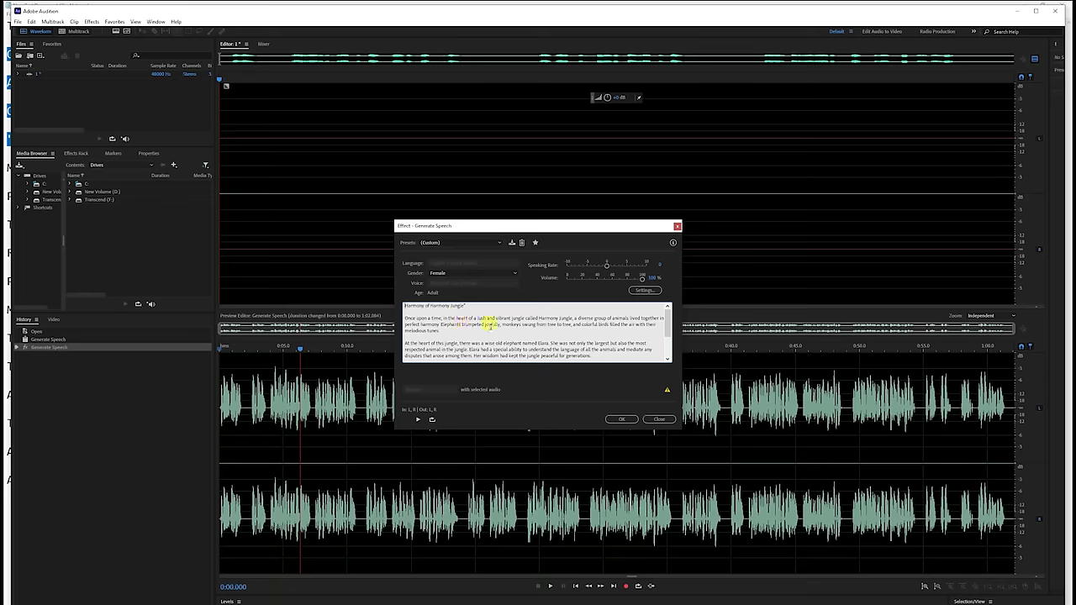
drag(668, 314, 666, 349)
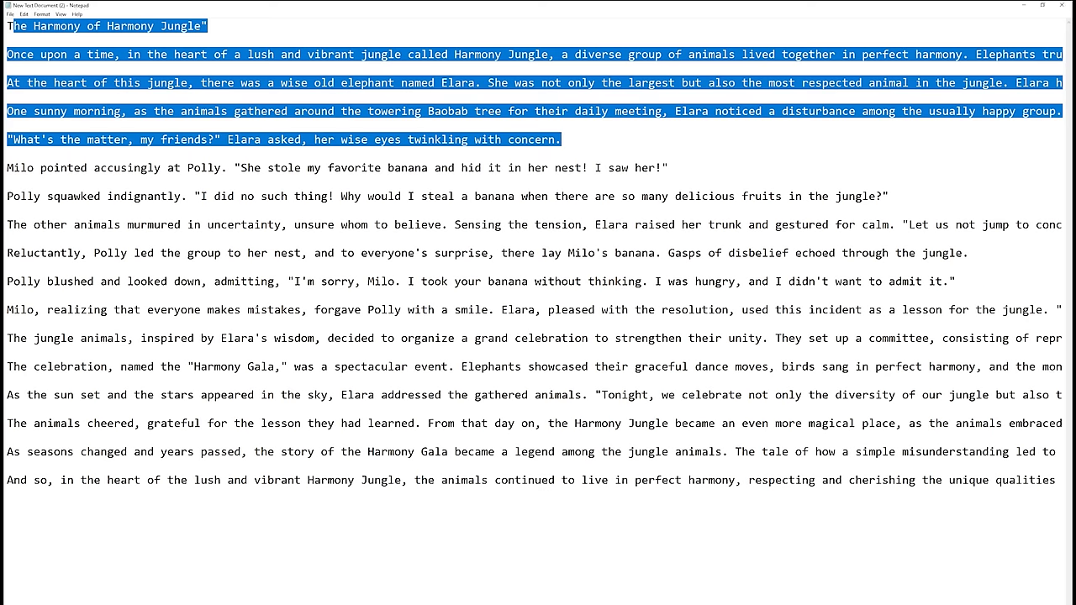
- Copy the Notepad story from "Milo pointed accusingly at Polly" to its end and paste it on a new line after the existing speech text
drag(7, 167, 938, 505)
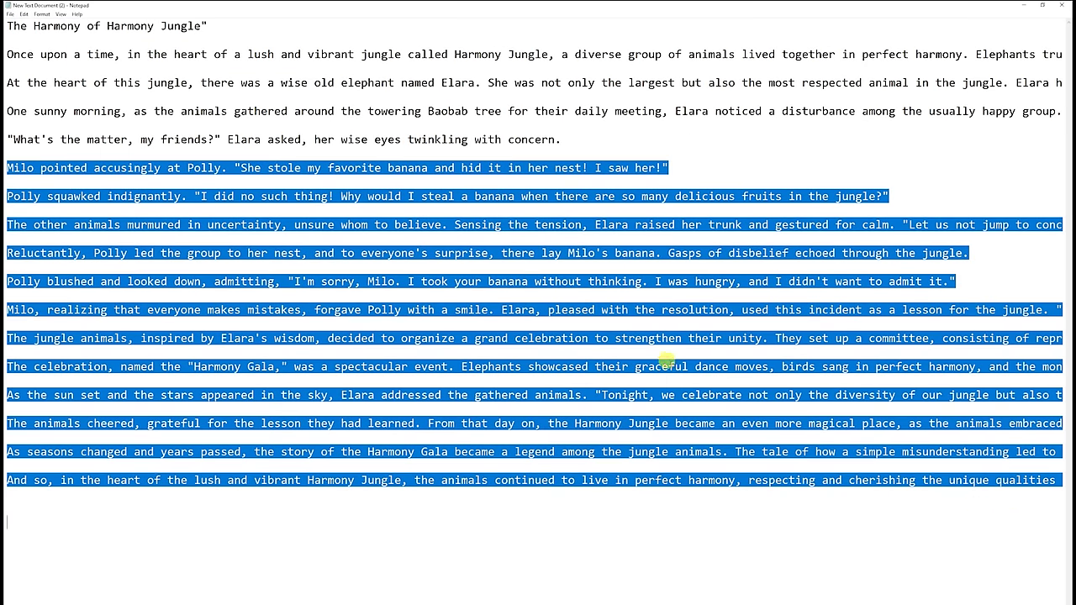
right_click(667, 360)
click(683, 389)
key(alt+Tab)
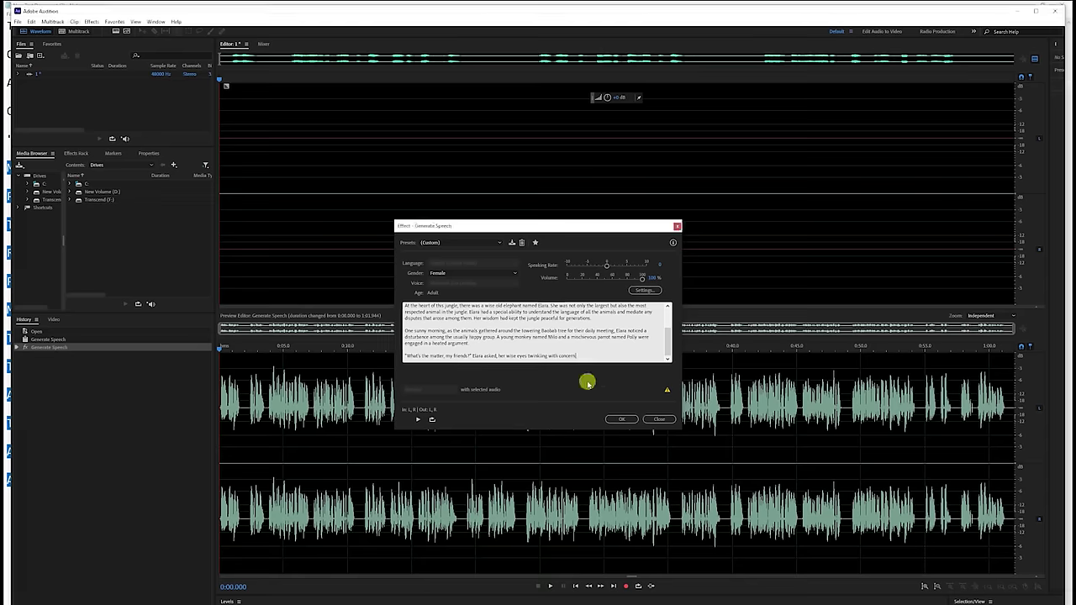
text(.)
key(Return)
key(ctrl+v)
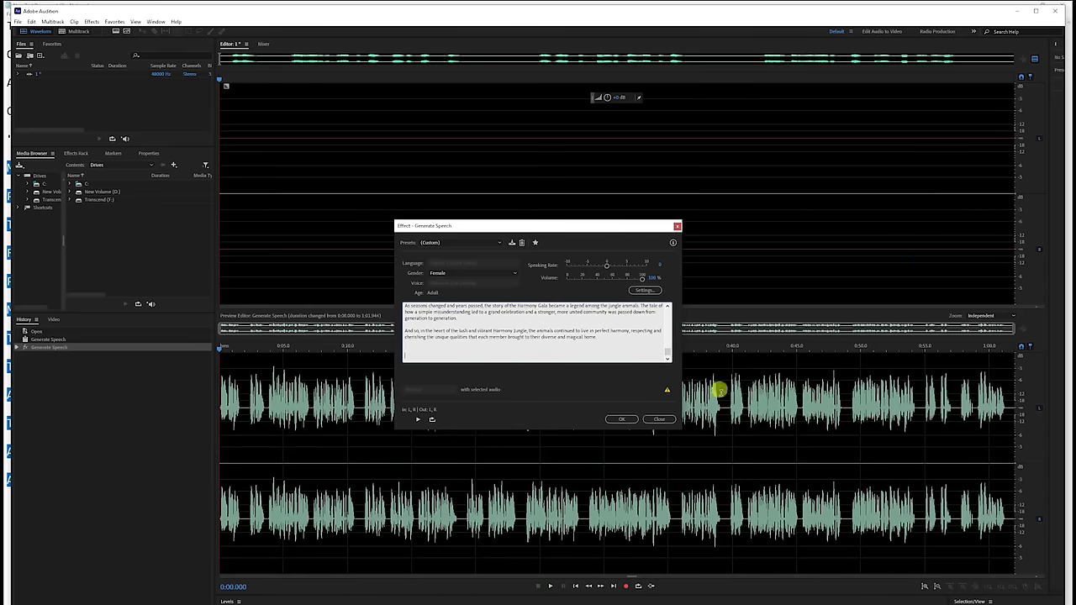
- Try the Male gender on the full story text and return the gender to Female
mouse_move(668, 355)
mouse_down()
mouse_move(667, 313)
mouse_move(670, 344)
mouse_up()
click(473, 274)
click(447, 290)
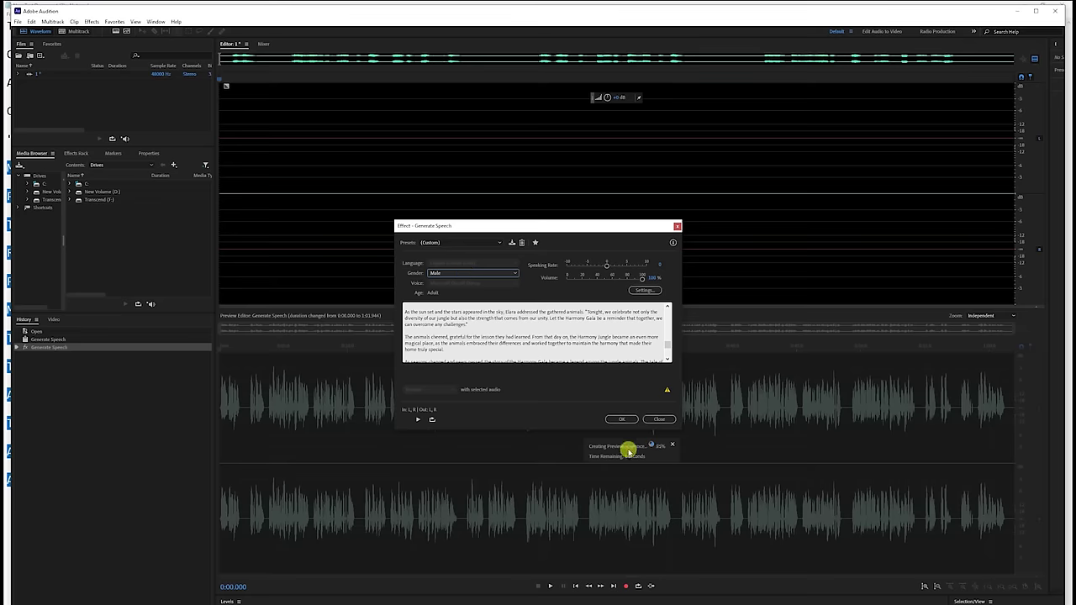
click(458, 274)
click(452, 284)
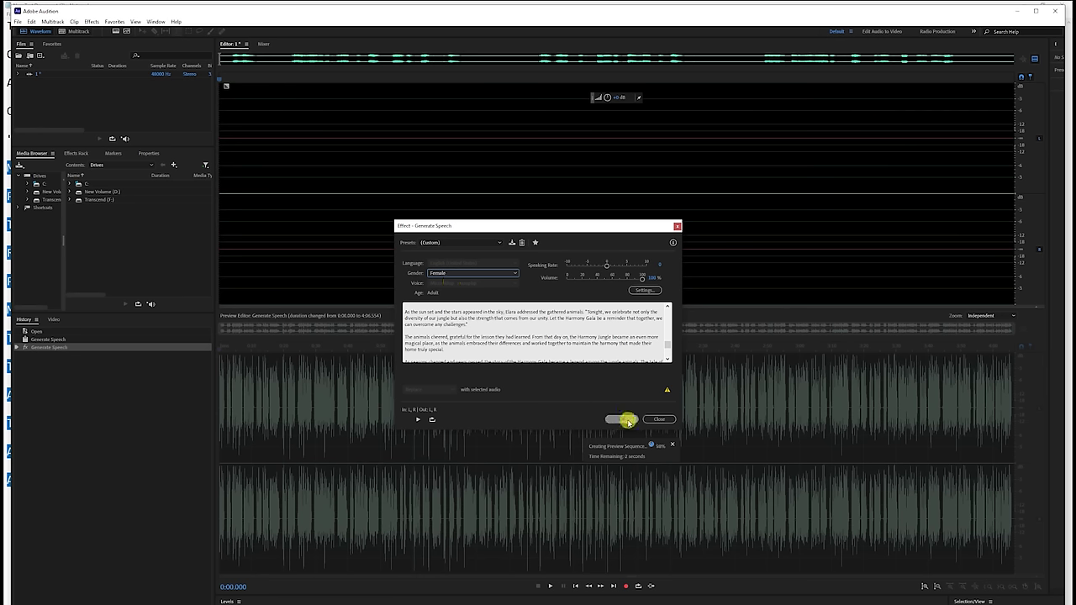
- Preview the full story in the Female voice and generate its speech audio in the editor
click(418, 420)
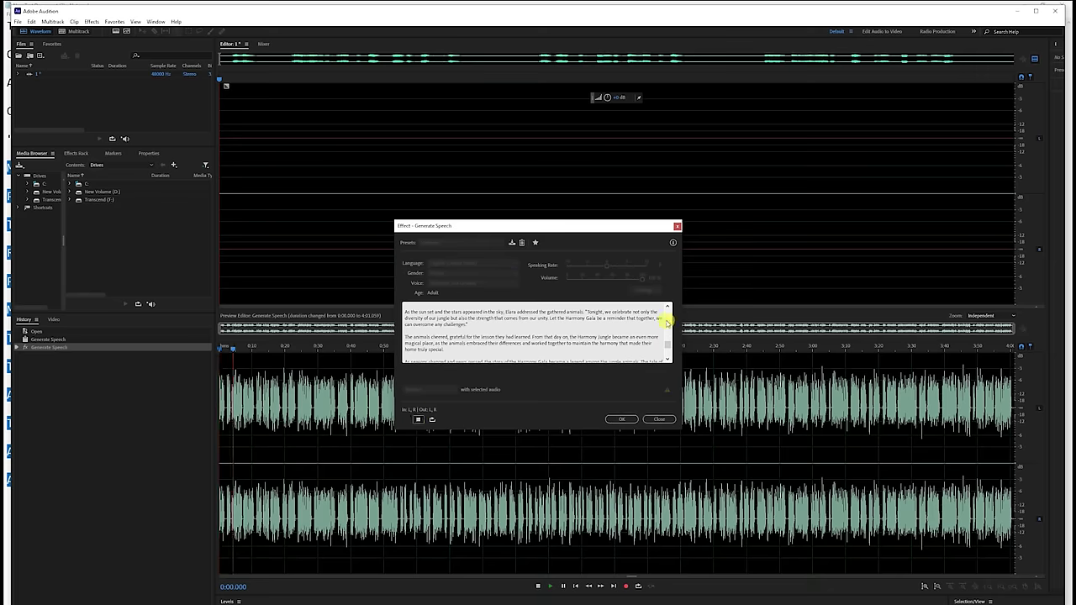
click(617, 420)
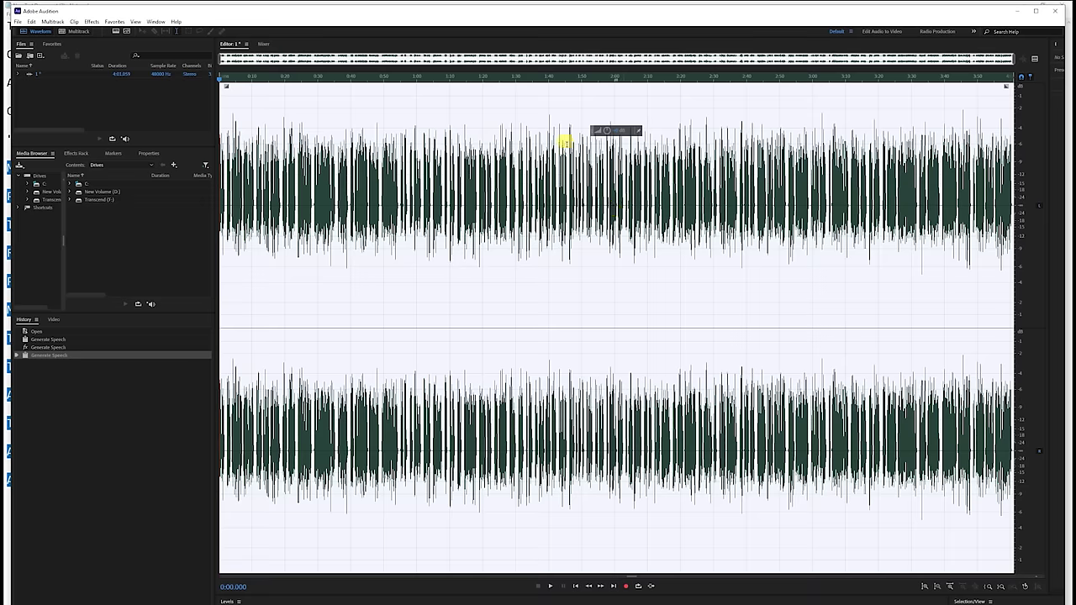
- Try raising the waveform's volume and undo the amplification
drag(607, 131, 620, 128)
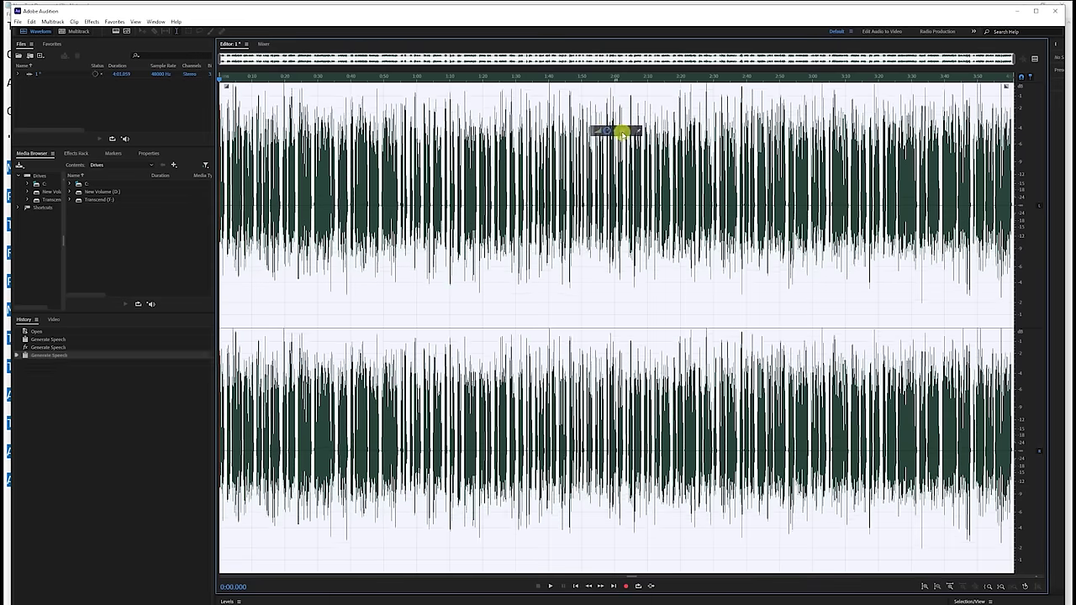
key(ctrl+z)
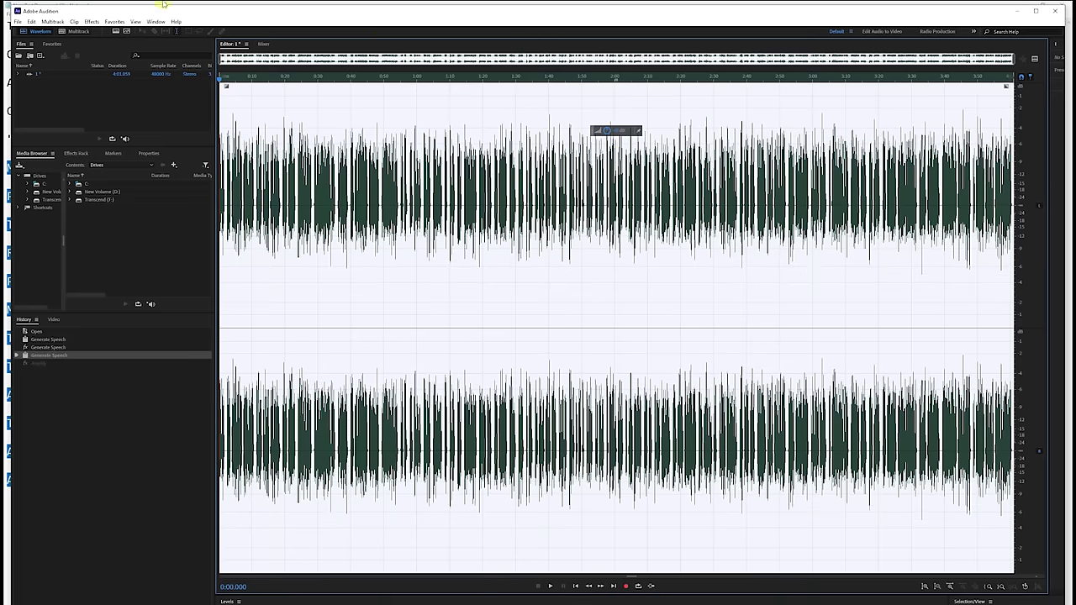
- Export the full narration to the Desktop as 1.mp3 in MP3 Audio format, accepting the compressed format
click(17, 22)
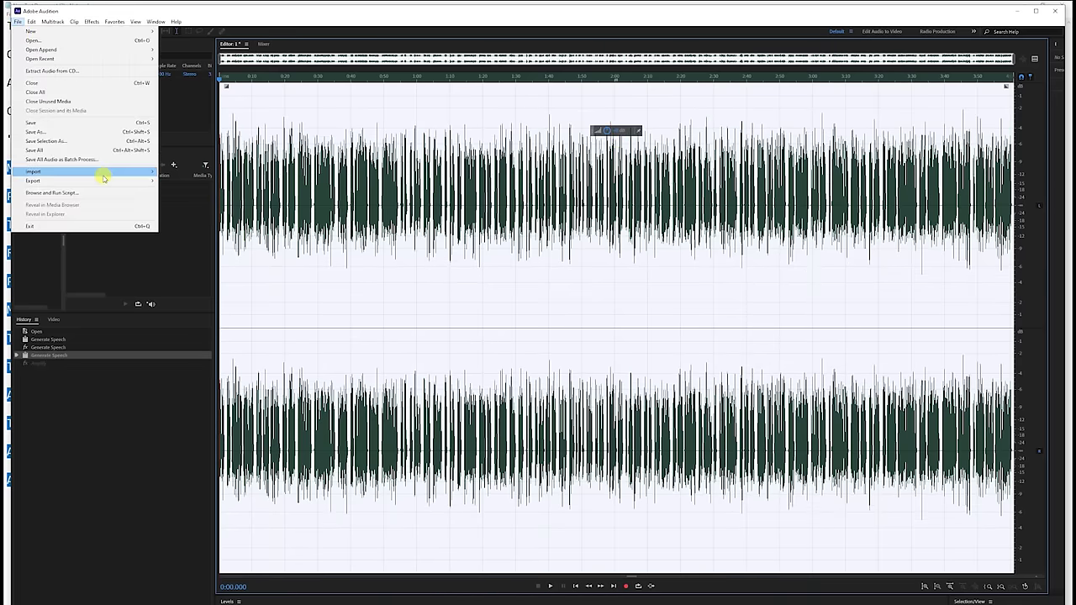
mouse_move(104, 178)
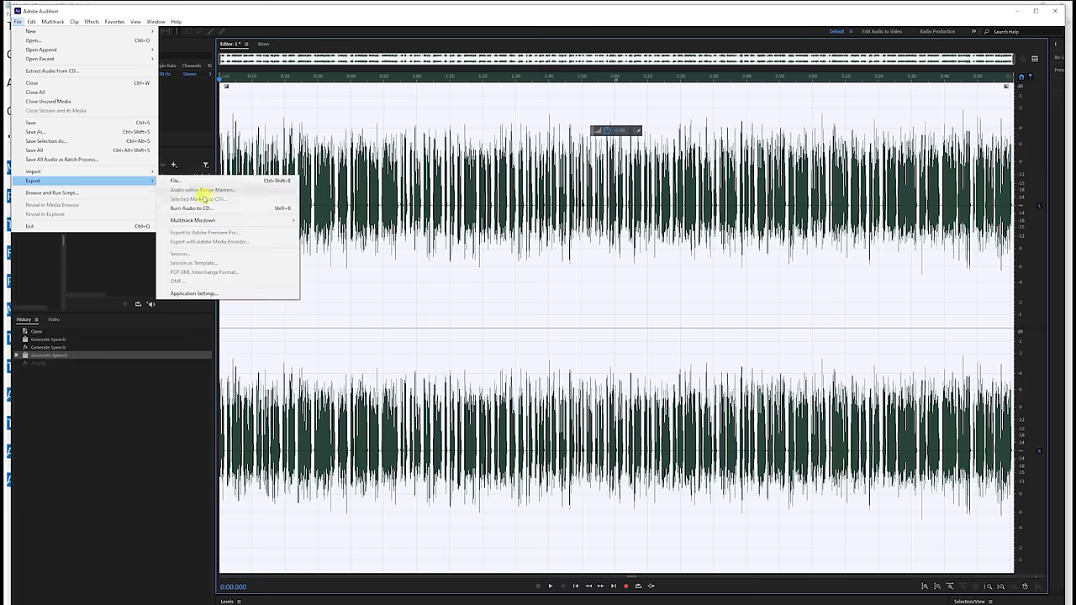
click(217, 181)
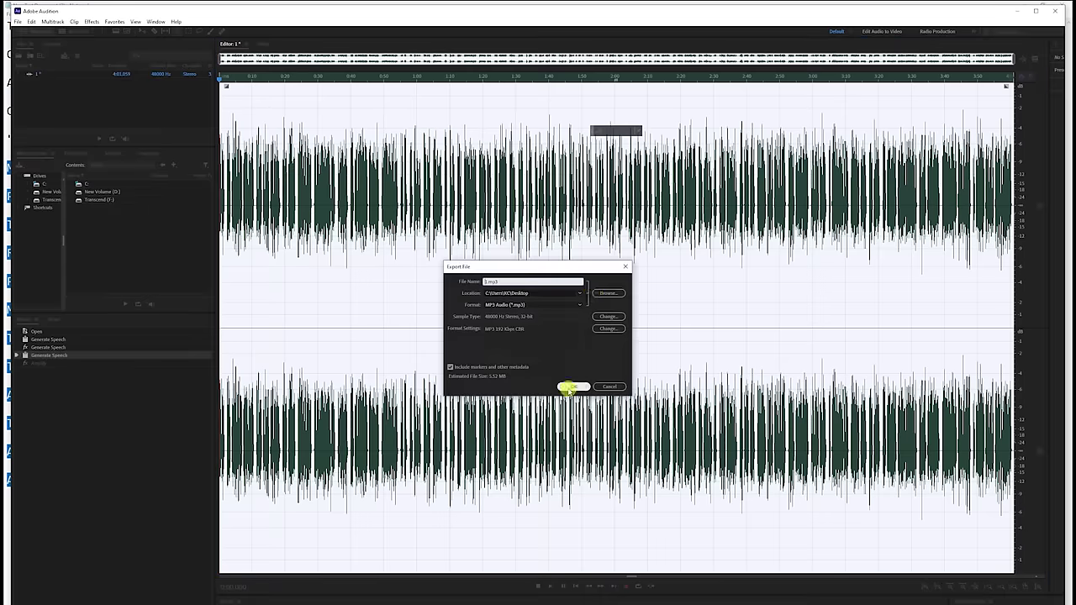
click(572, 384)
click(580, 344)
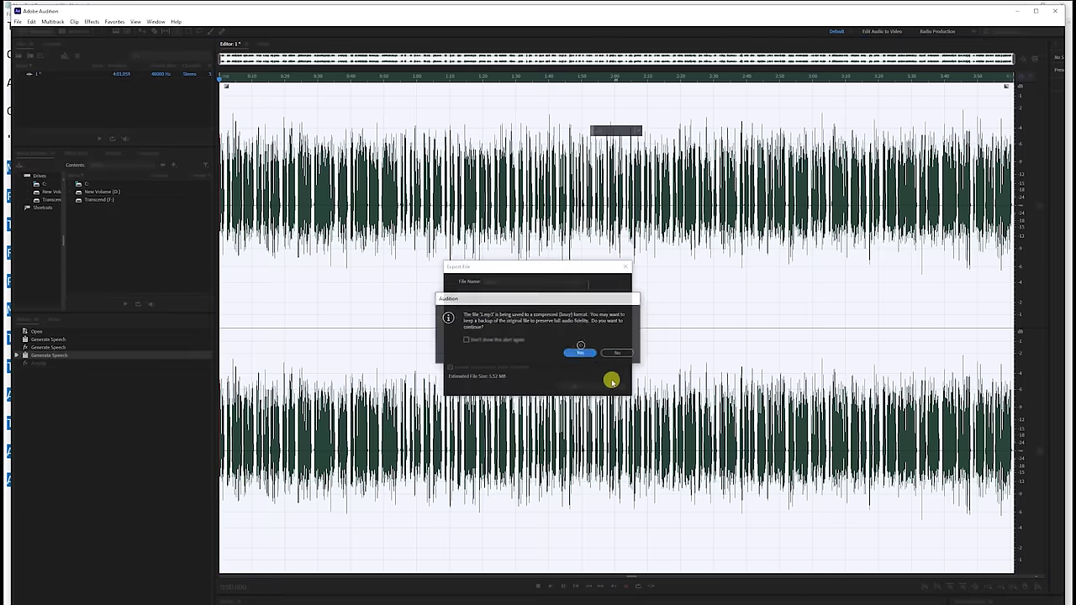
click(580, 353)
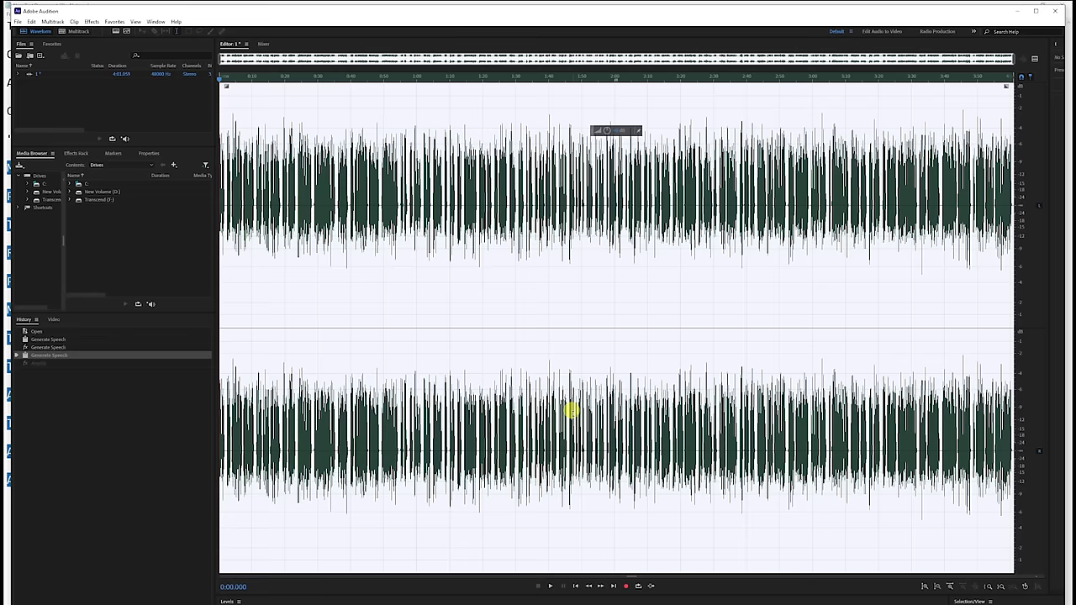
- Reopen Generate Speech and delete the text from "At the heart of this jungle" to the end, keeping the title and first paragraph
click(91, 22)
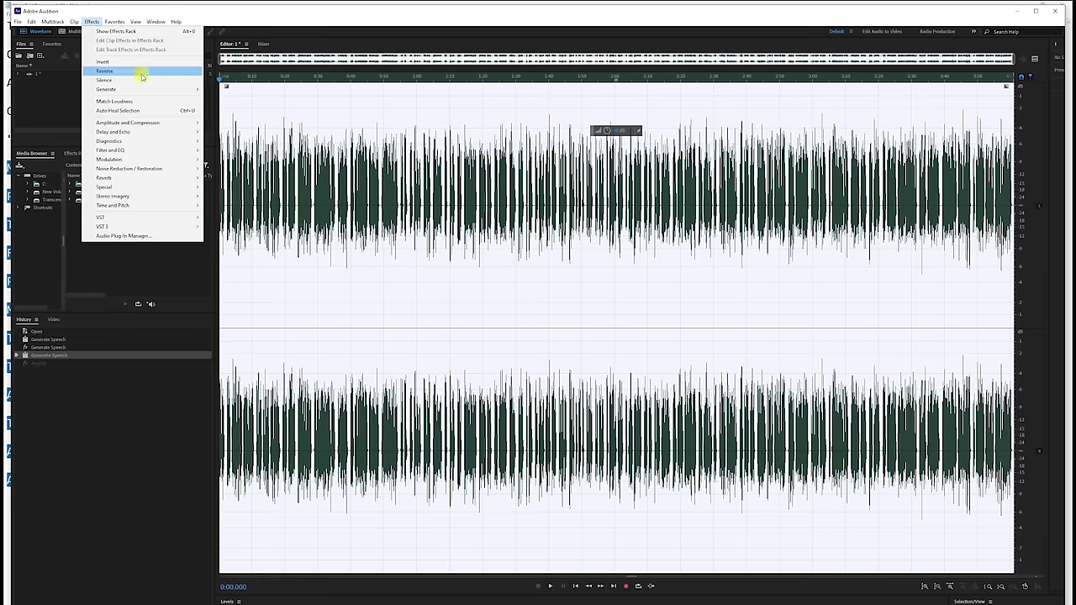
mouse_move(144, 89)
click(225, 98)
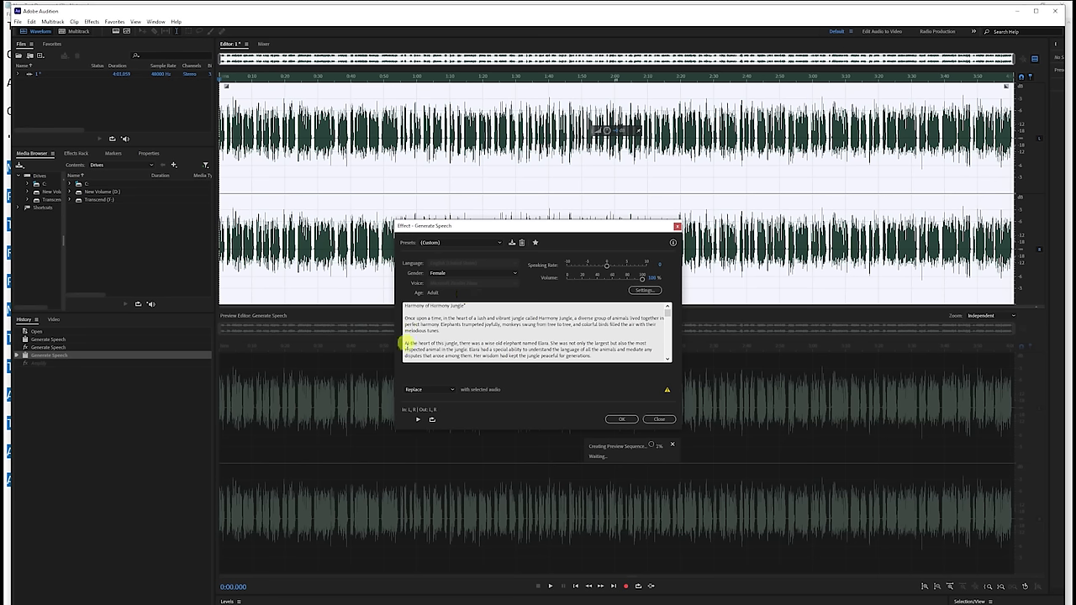
drag(404, 343, 545, 283)
key(ctrl+a)
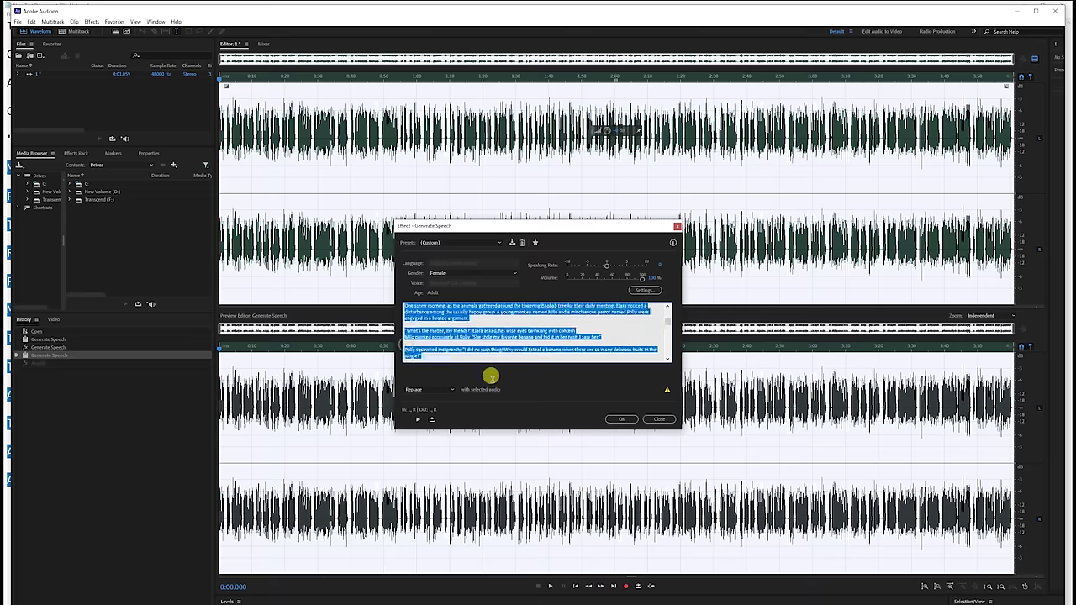
scroll(514, 353, down, 5)
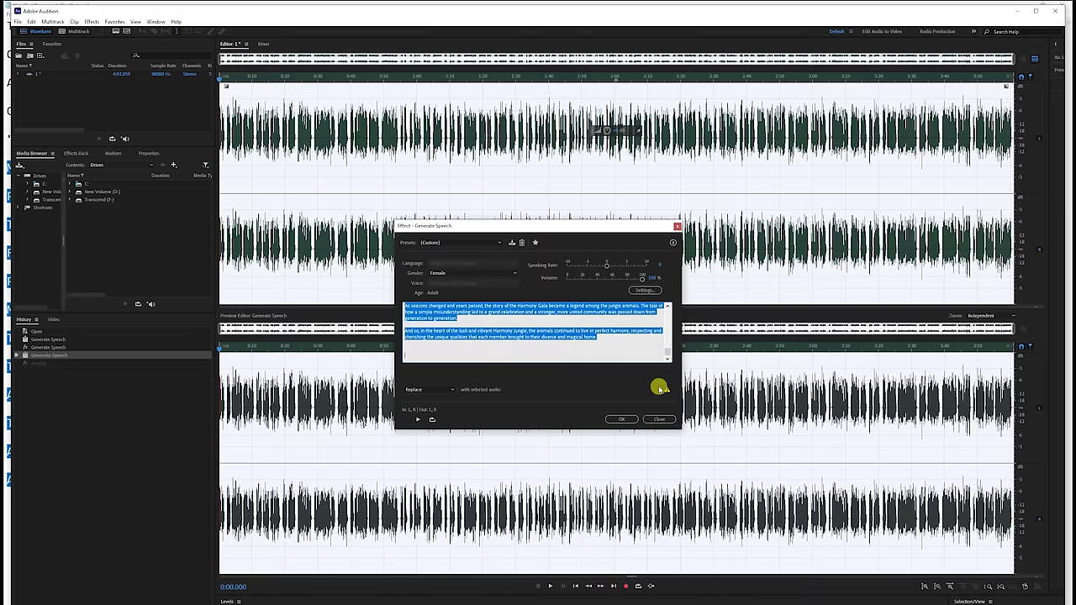
key(ctrl+v)
- Set the voice gender to Male and generate the shortened speech, replacing the selected audio
click(472, 272)
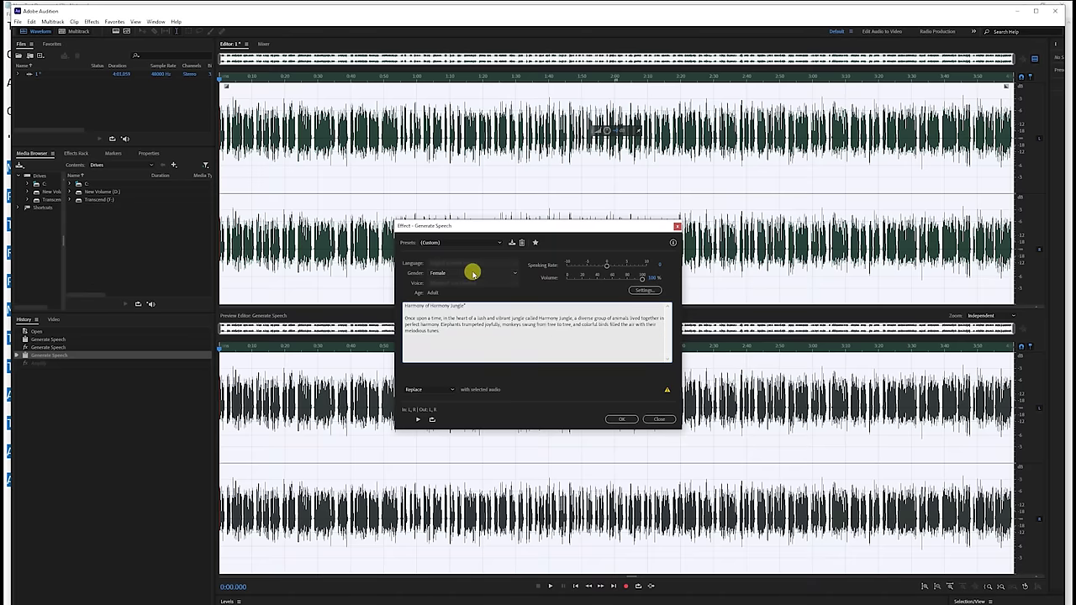
click(455, 291)
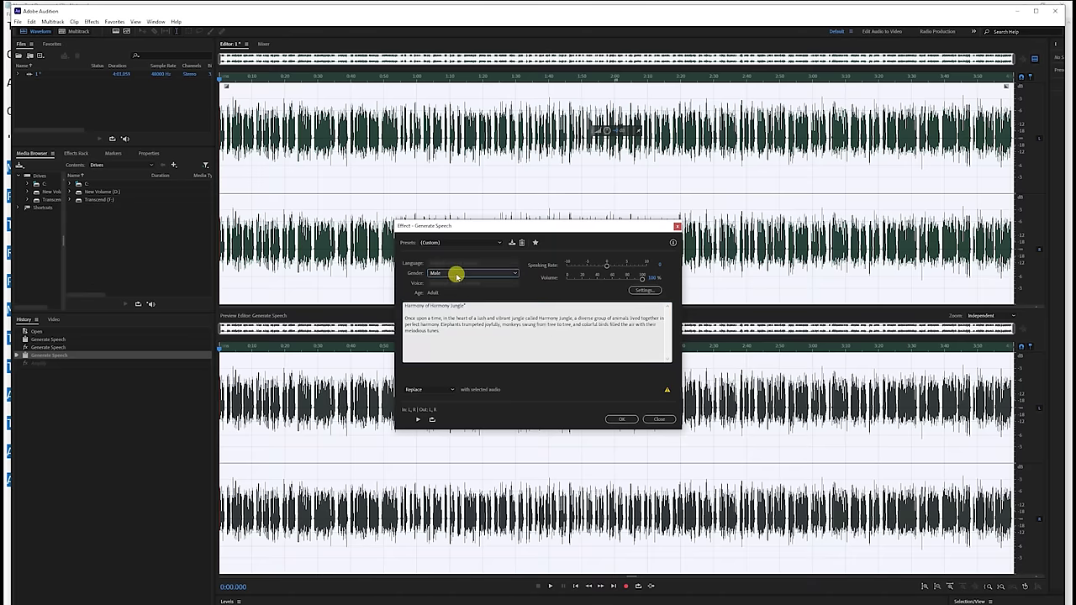
click(623, 417)
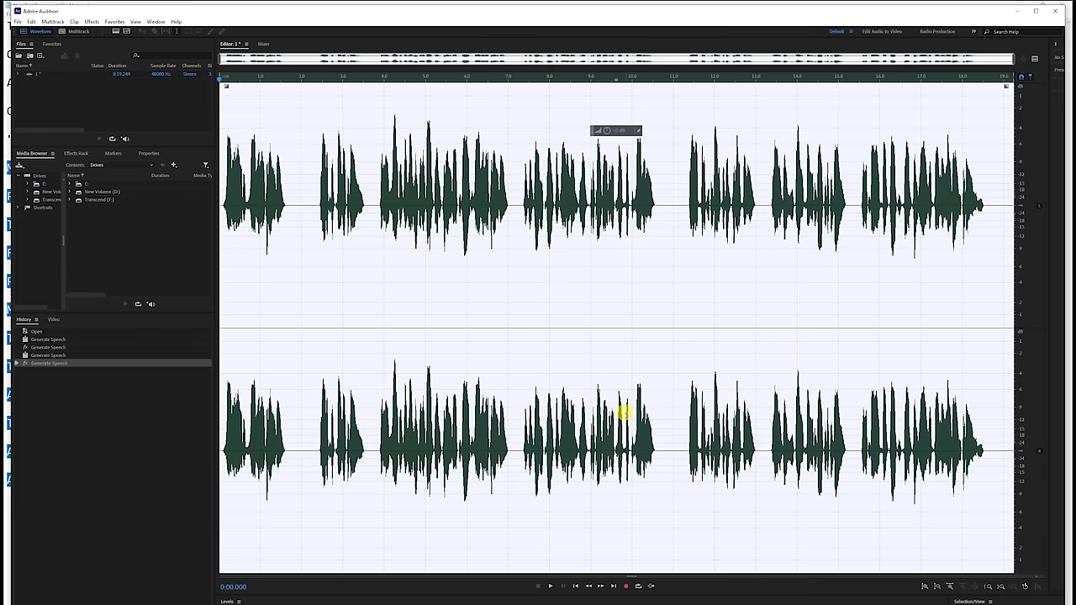
- Export the short narration to the Desktop as 11.mp3 in MP3 Audio format, accepting the compressed format
click(17, 21)
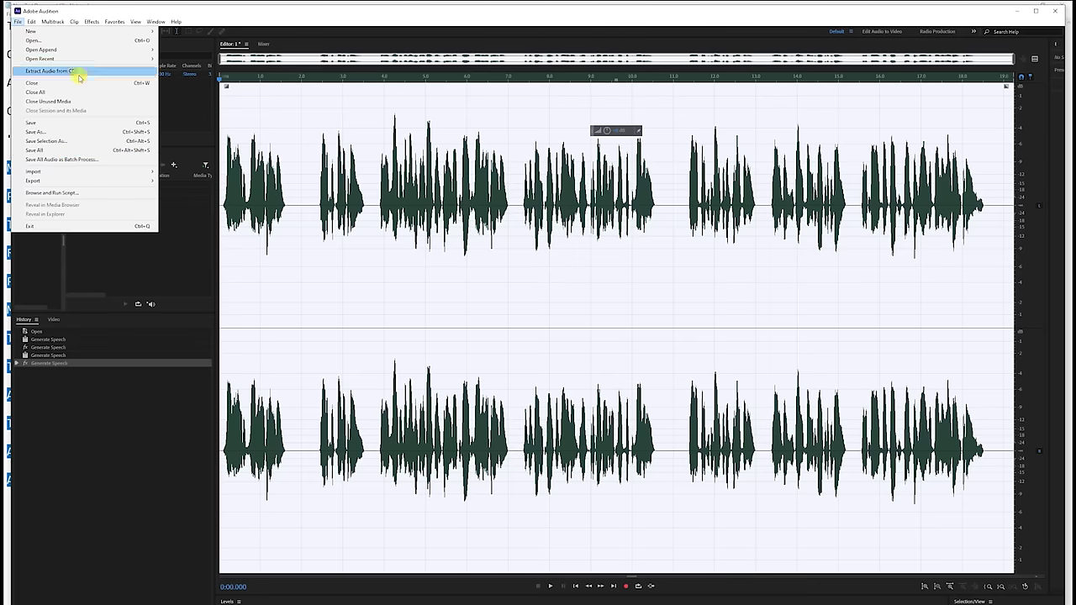
mouse_move(96, 179)
click(232, 183)
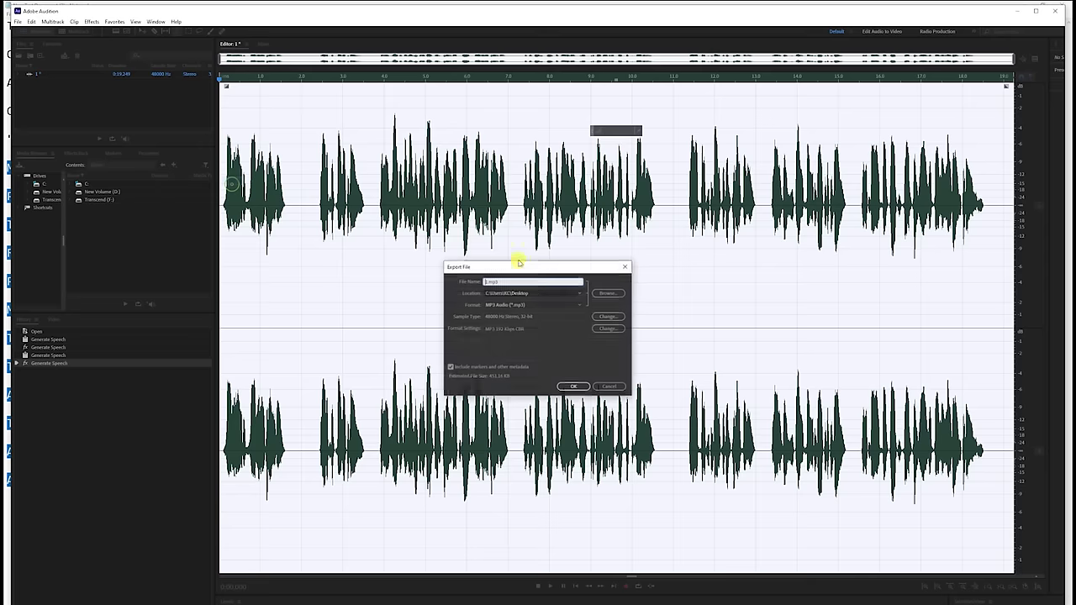
drag(503, 281, 453, 271)
text(11)
click(572, 387)
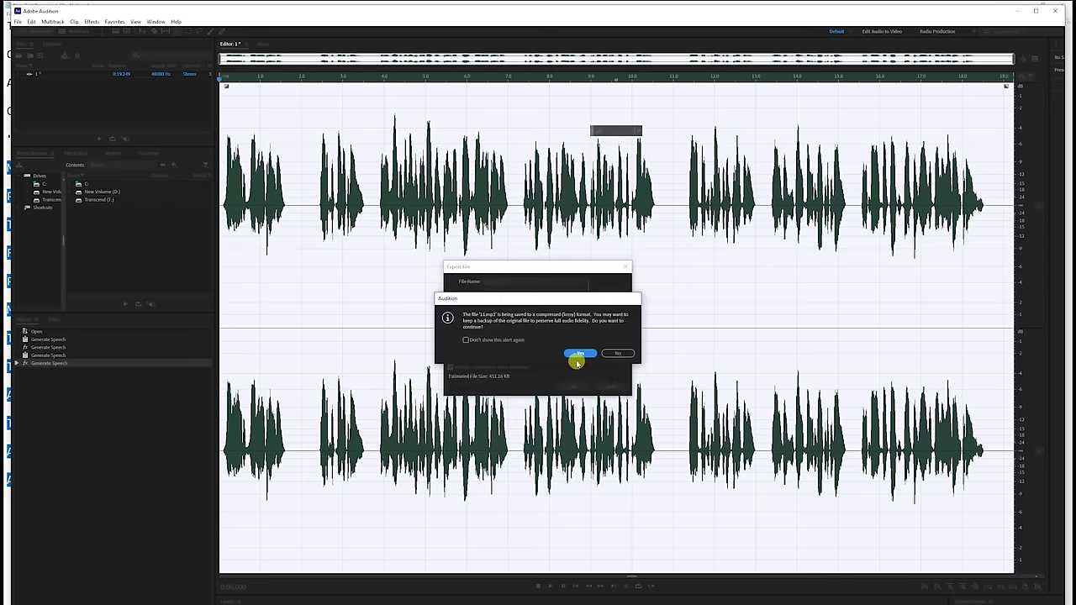
click(579, 353)
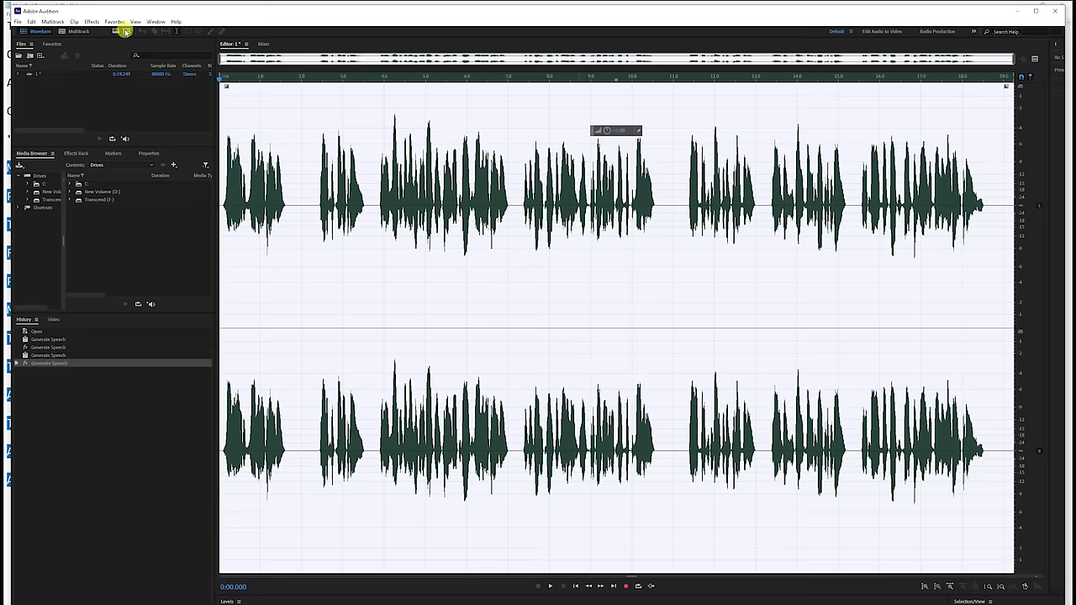
- Reopen Generate Speech, and in Notepad copy the passage from "At the heart of this jungle" through "her wise eyes twinkling with concern."
click(92, 21)
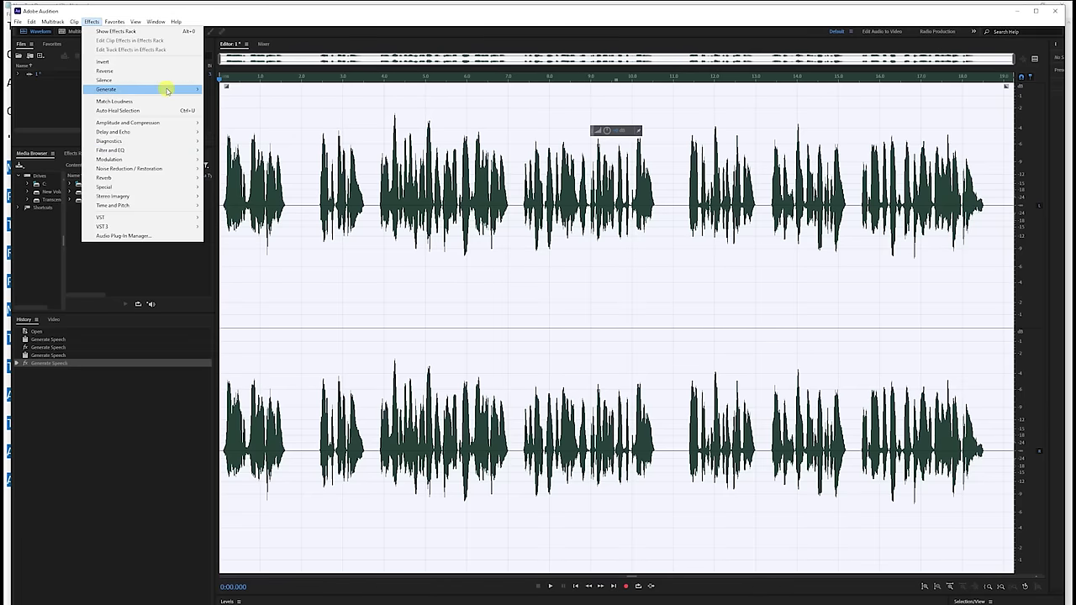
mouse_move(168, 90)
click(223, 96)
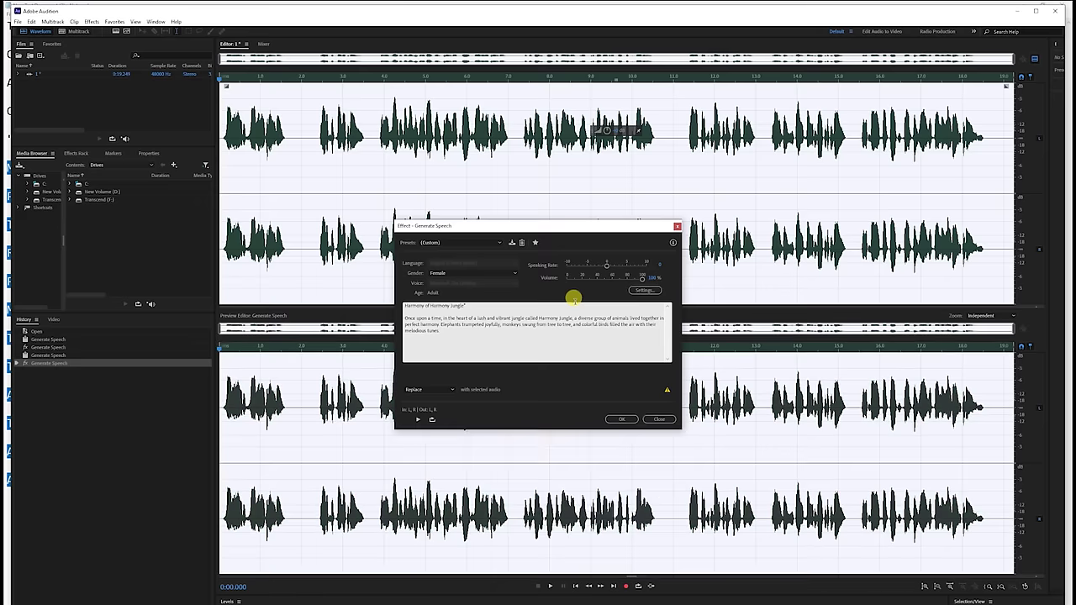
click(451, 332)
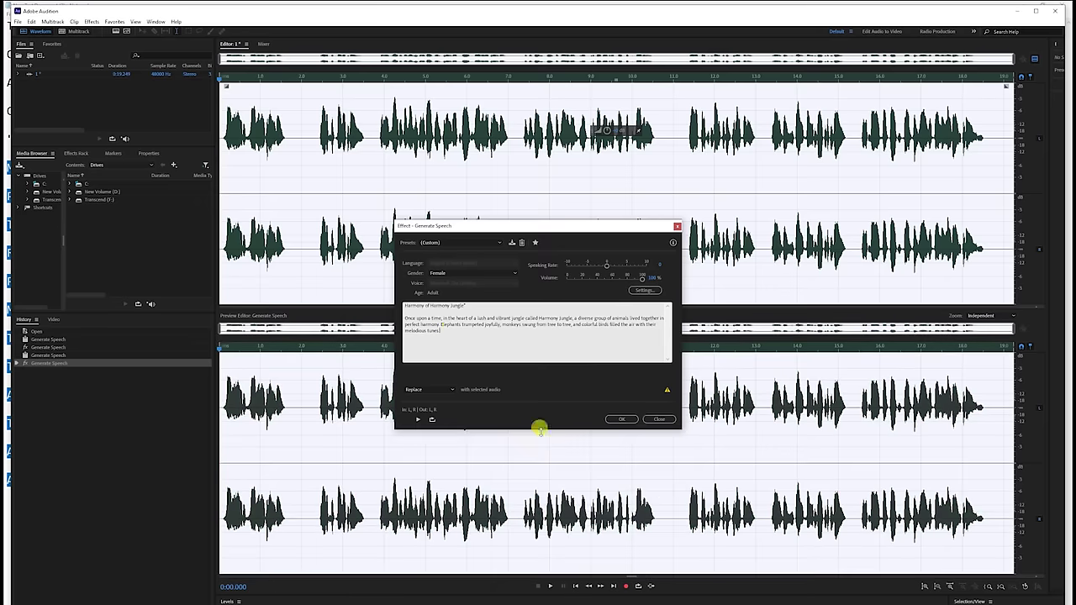
key(alt+Tab)
click(1017, 39)
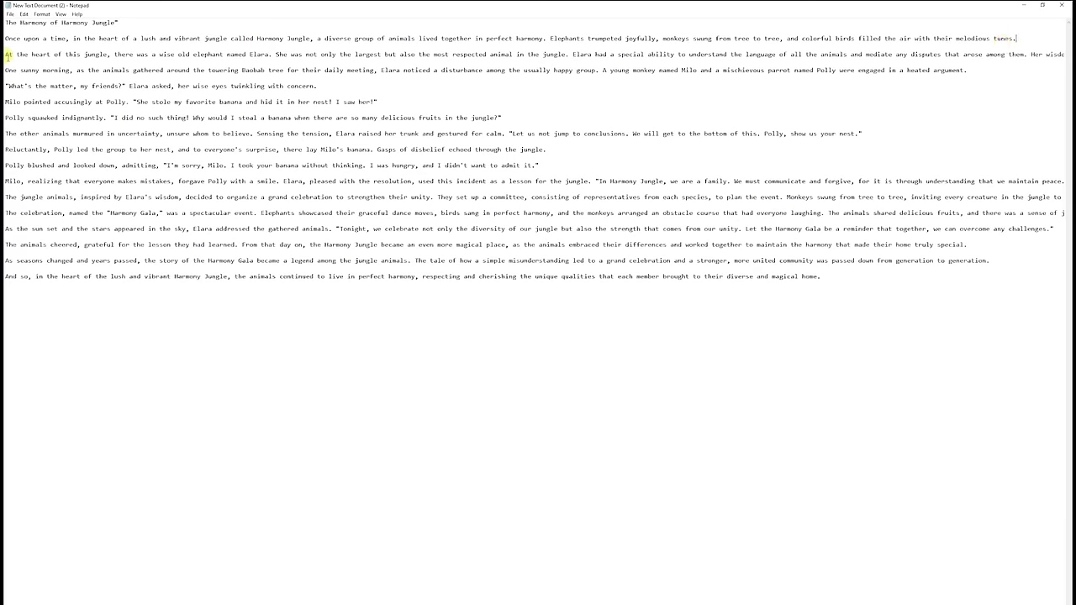
drag(4, 53, 474, 54)
click(537, 42)
drag(4, 54, 361, 76)
right_click(355, 71)
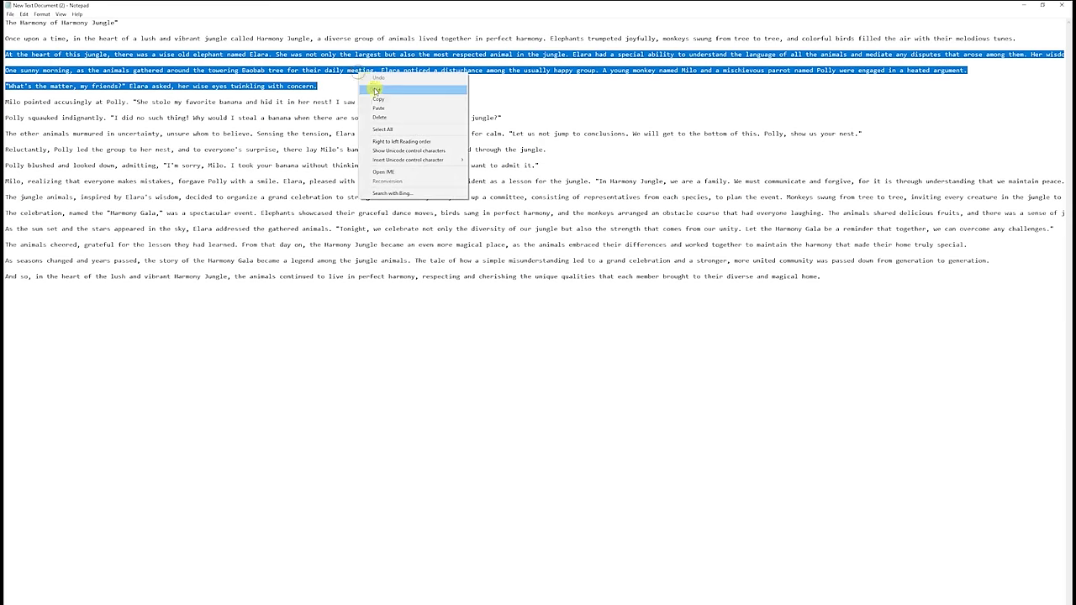
key(Escape)
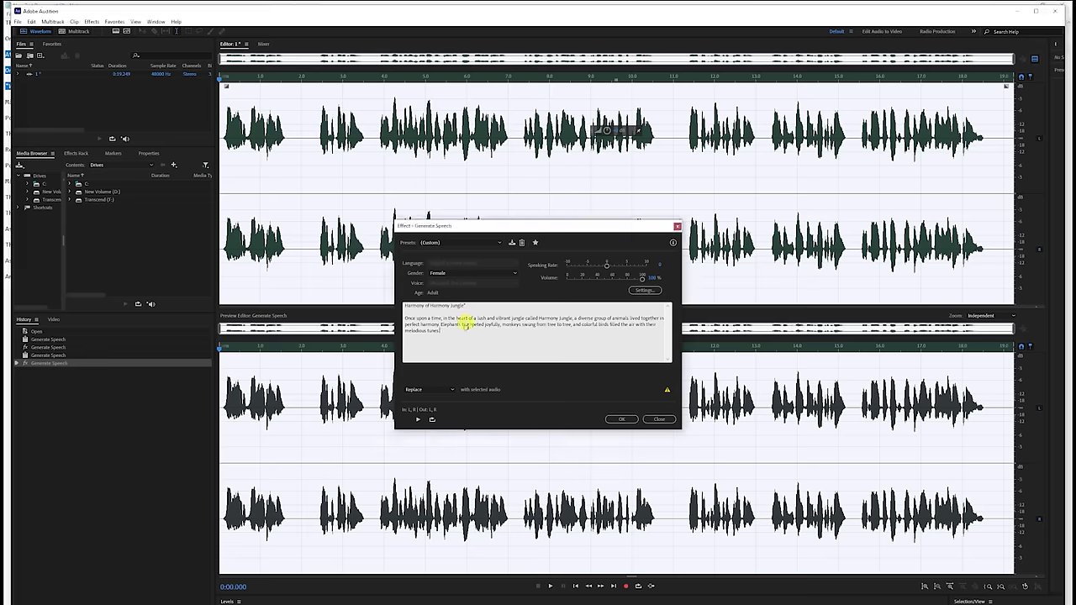
- Replace all the text in Generate Speech with the copied passage starting "At the heart of this jungle"
key(ctrl+a)
key(Delete)
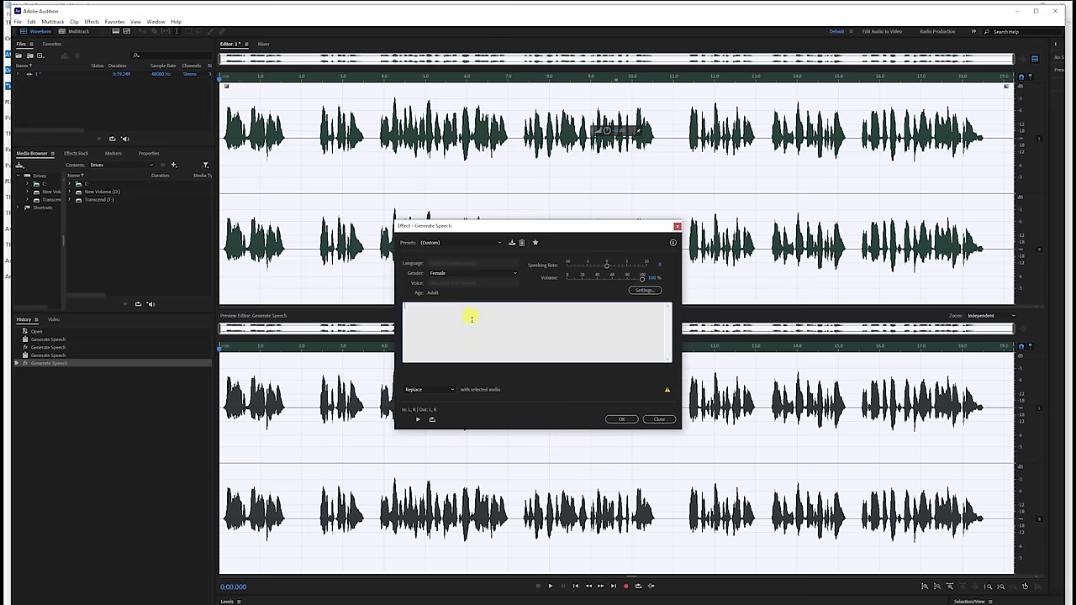
text(At the heart of this jungle, there was a wise old elephant named Elara. She was not only the largest but also the most respected animal in the jungle. Elara had a special ability to understand the language of all the animals and mediate any disputes that arose among them. Her wisdom had kept the jungle peaceful for generations.  One sunny morning, as the animals gathered around the towering Baobab tree for their daily meeting, Elara noticed a disturbance among the usually happy group. A young monkey named Milo and a mischievous parrot named Polly were engaged in a heated argument.  "What's the matter, my friends?" Elara asked, her wise eyes twinkling with concern)
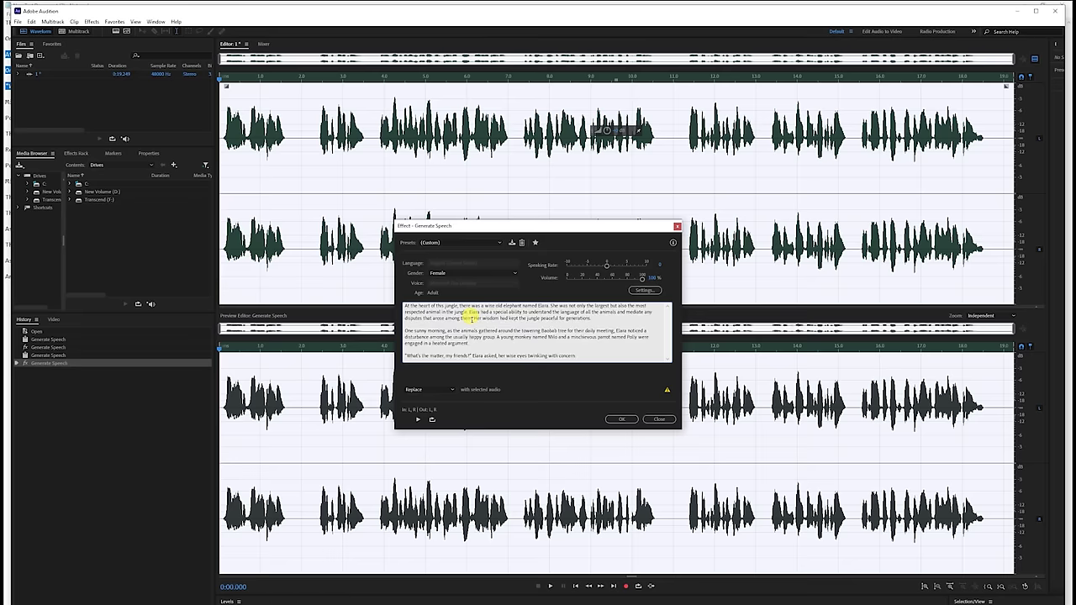
- Set the voice gender to Female and generate the speech in place of the selected audio
click(434, 273)
click(437, 292)
click(450, 274)
click(452, 282)
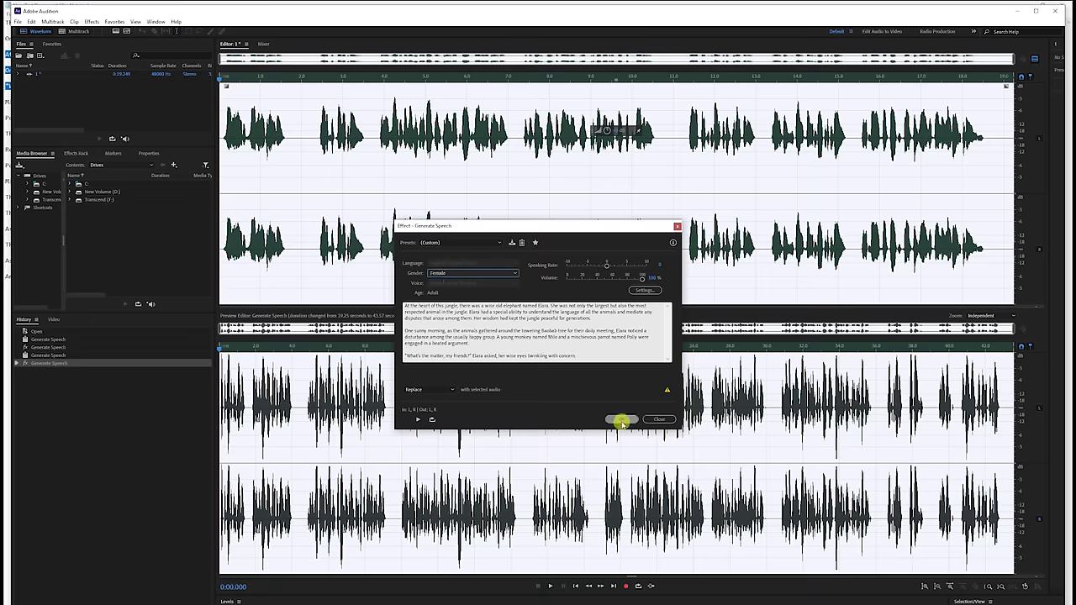
click(620, 420)
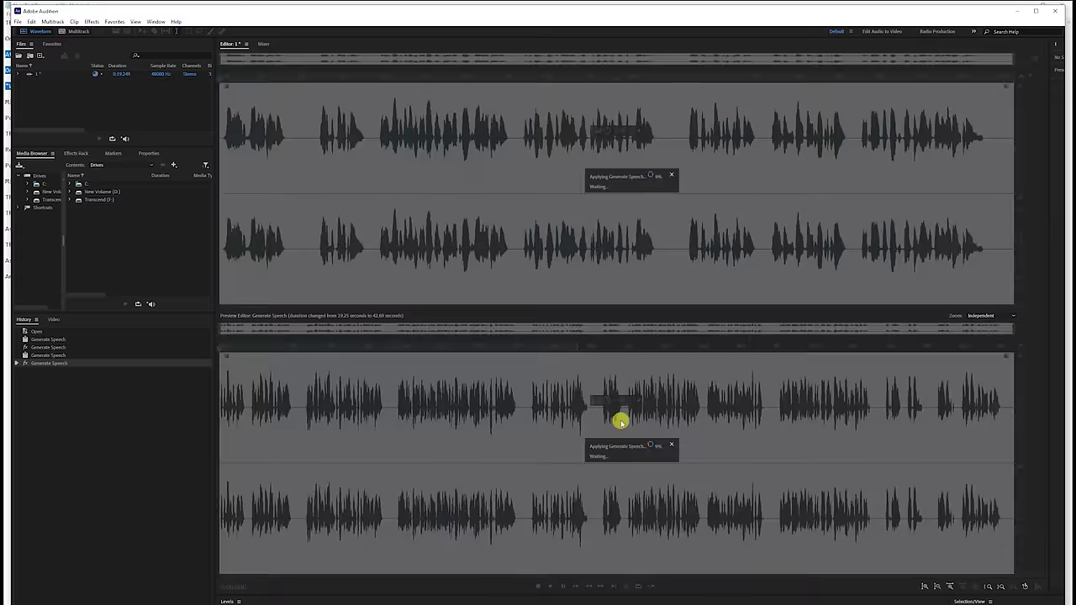
- Export the newly generated narration under the file name 22, accepting the compressed format
click(17, 22)
mouse_move(61, 181)
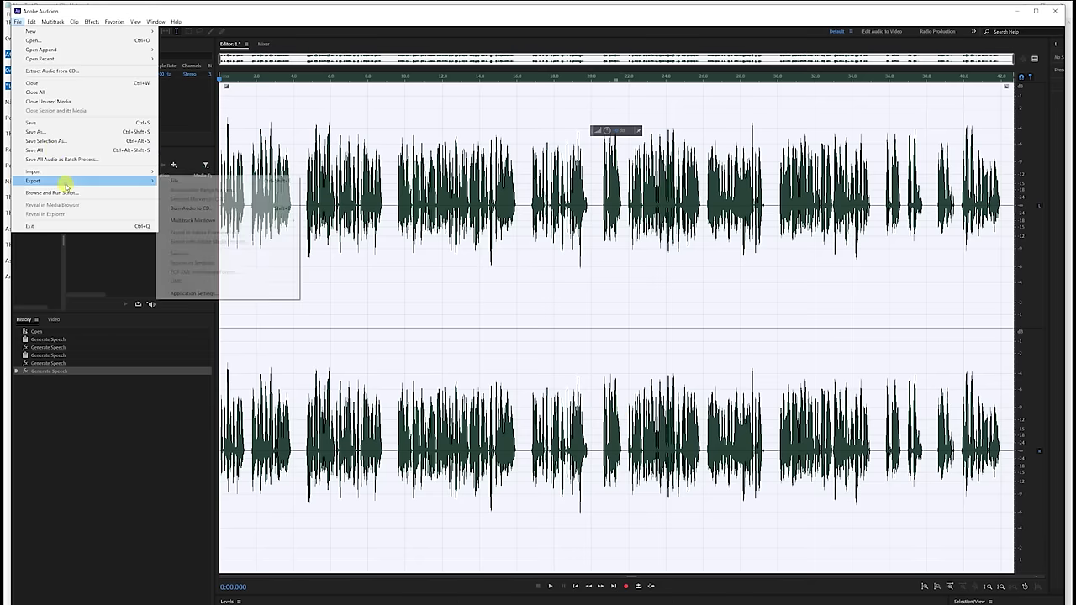
click(177, 182)
drag(512, 281, 455, 280)
text(22)
click(573, 385)
click(581, 354)
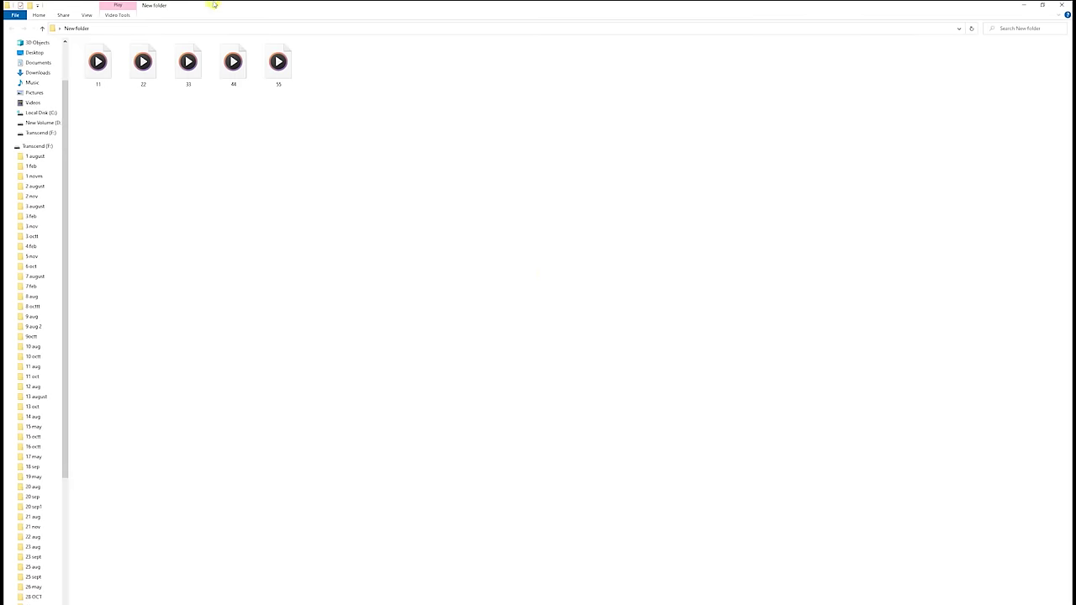
- Look over the narration files 11, 22, 33, 44 and 55 in the New folder in File Explorer
drag(336, 72, 101, 114)
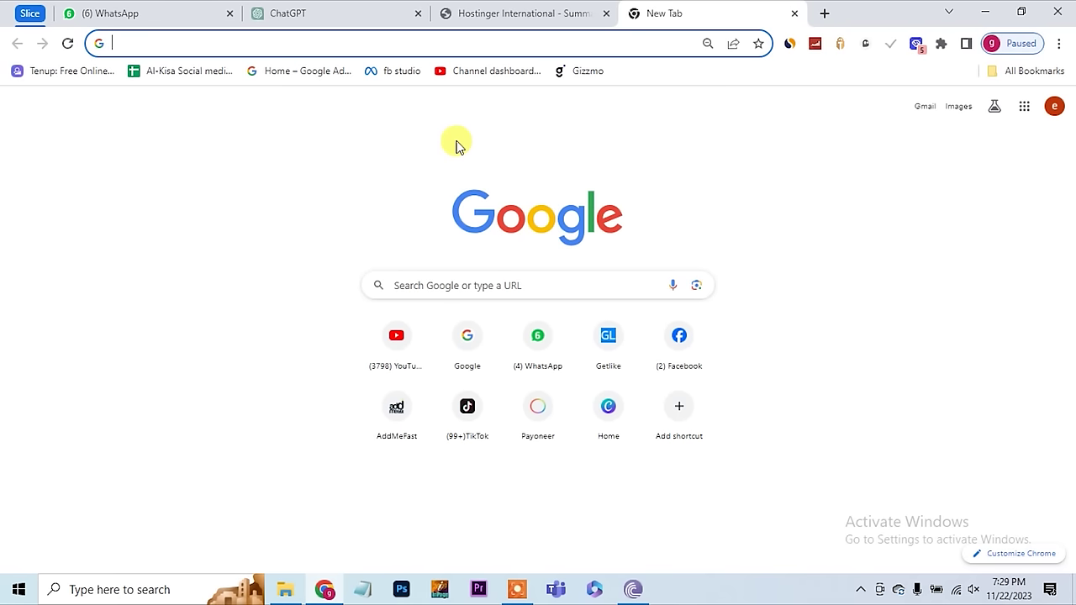
- Search Google for "adobe express" in Chrome and open the Adobe Express page on adobe.com
text(ads)
key(BackSpace)
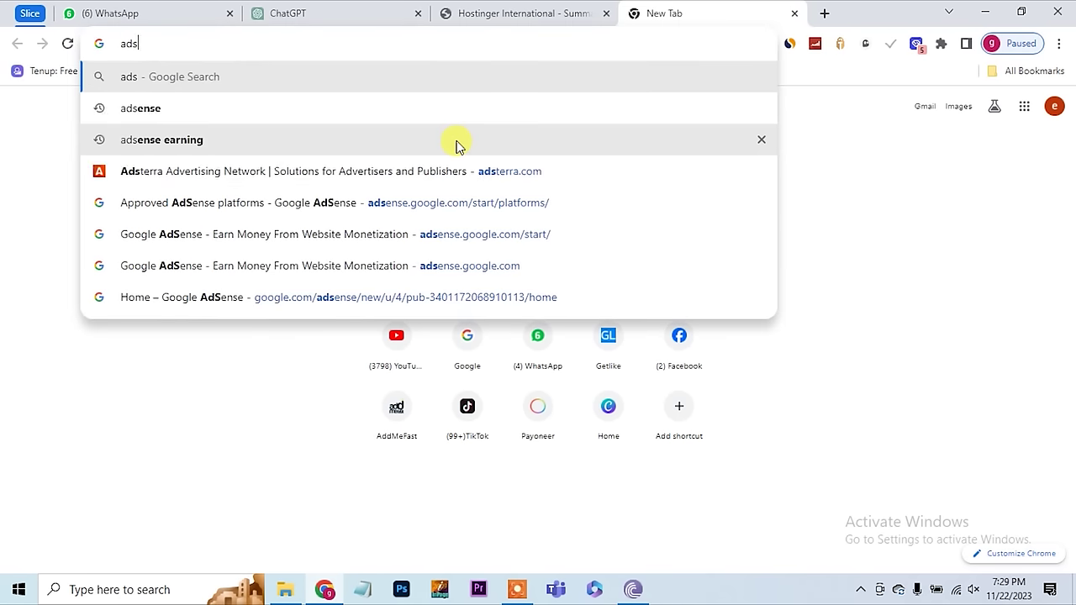
text(ob)
key(BackSpace)
key(BackSpace)
key(BackSpace)
text(obe)
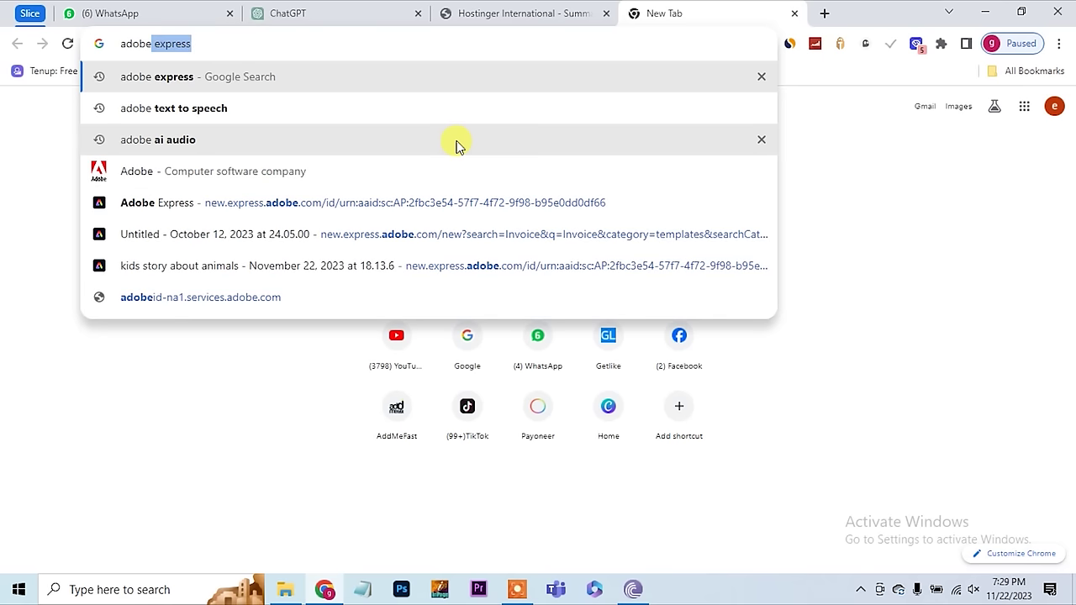
text( express)
key(Return)
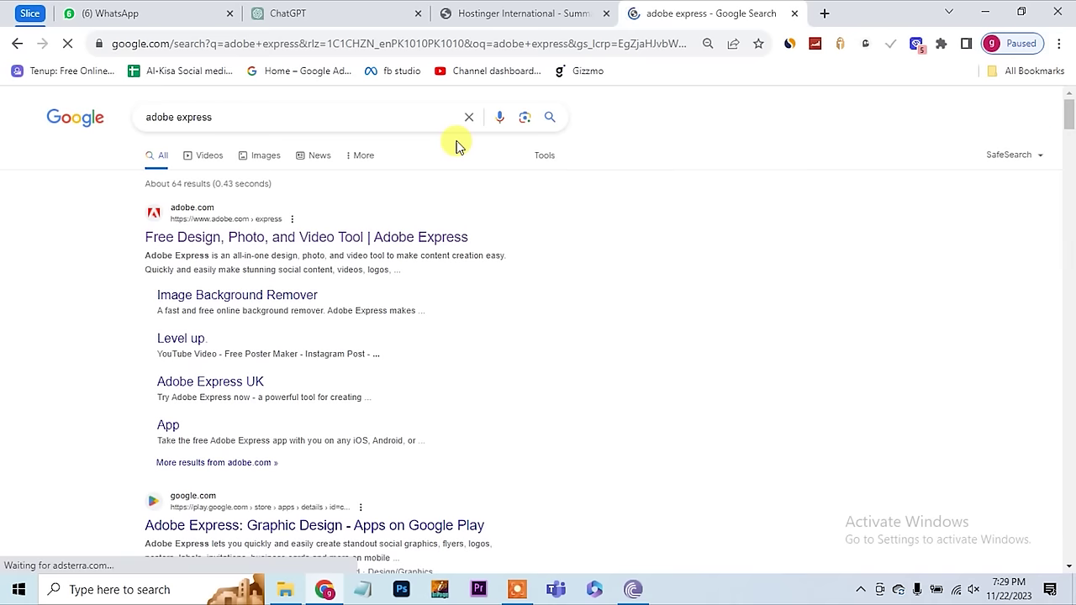
click(280, 239)
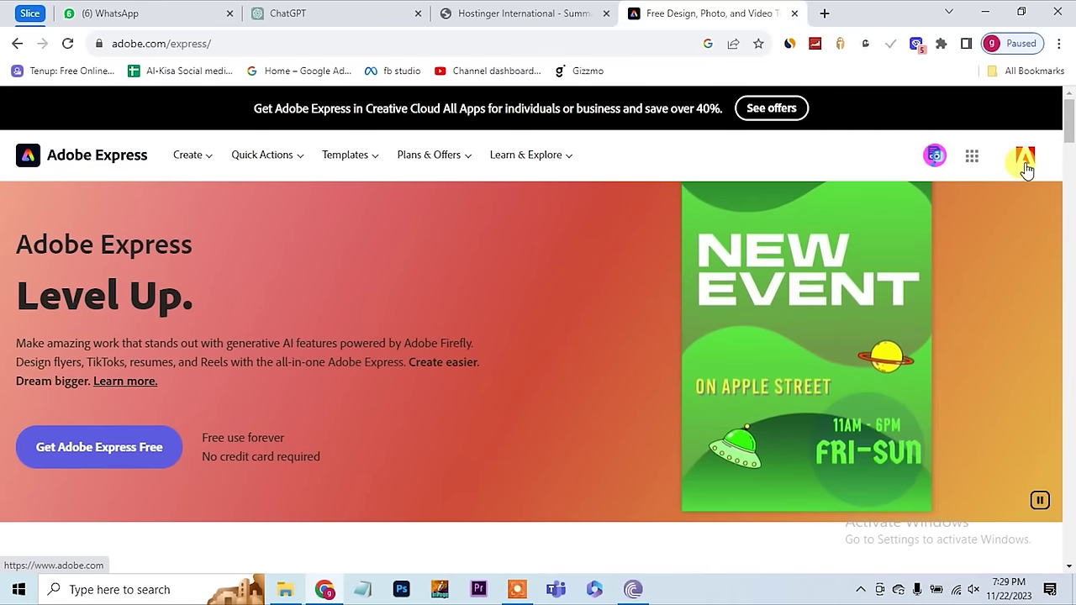
- Launch Adobe Express from its Video creation options and open the Animate from audio quick action
scroll(697, 367, down, 3)
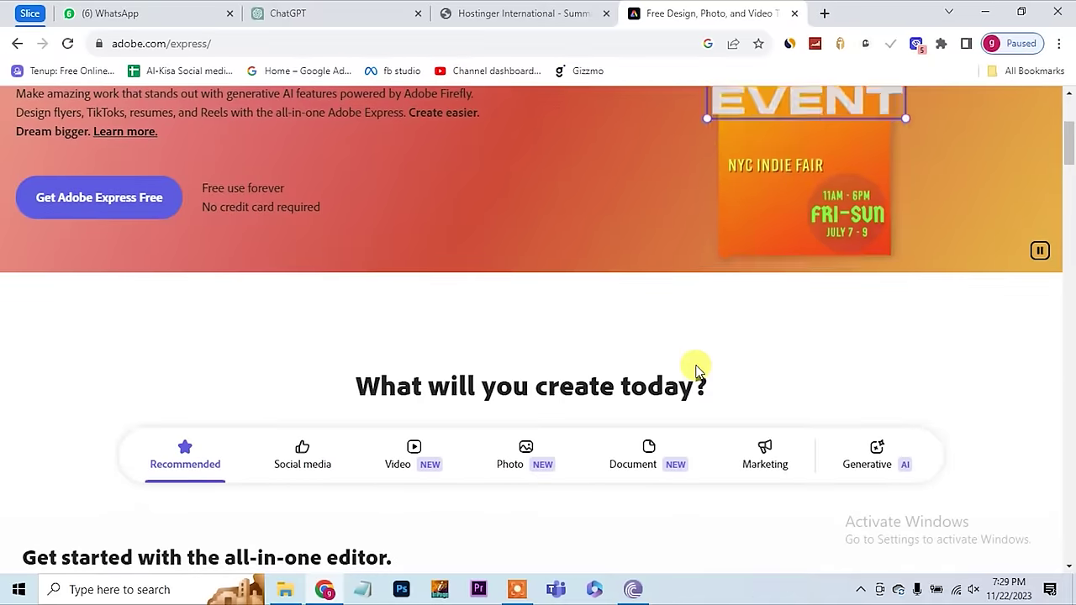
scroll(694, 368, down, 1)
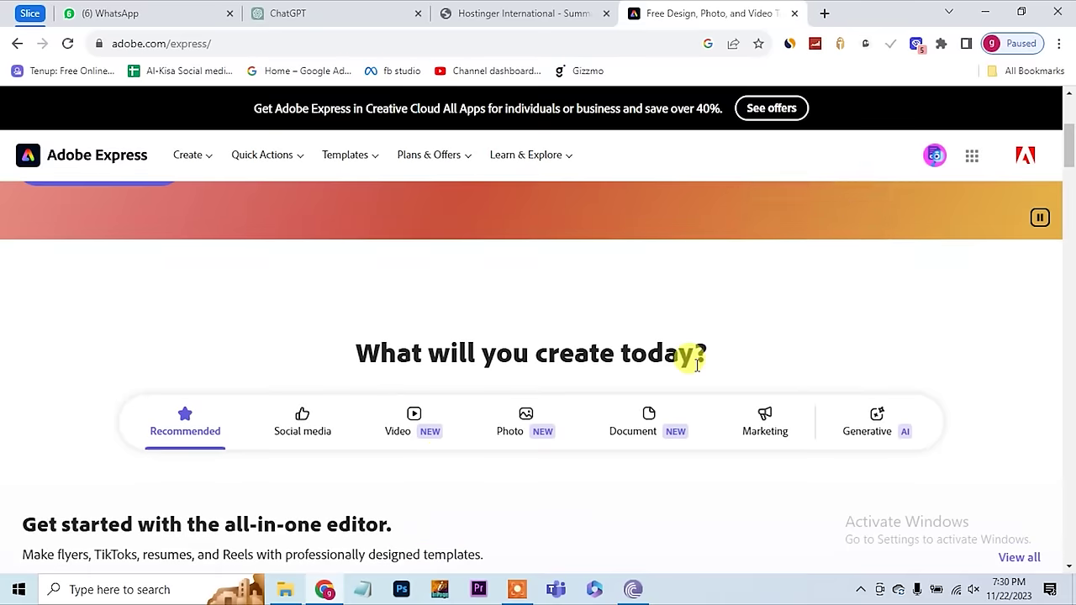
click(409, 428)
scroll(410, 429, down, 3)
click(420, 419)
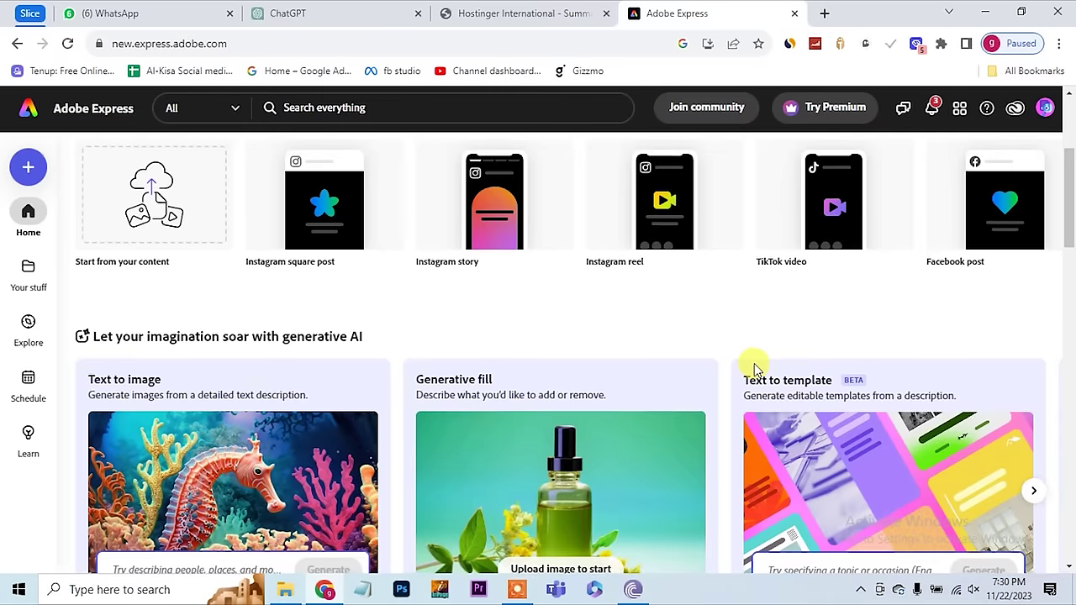
scroll(754, 370, down, 5)
scroll(754, 370, up, 1)
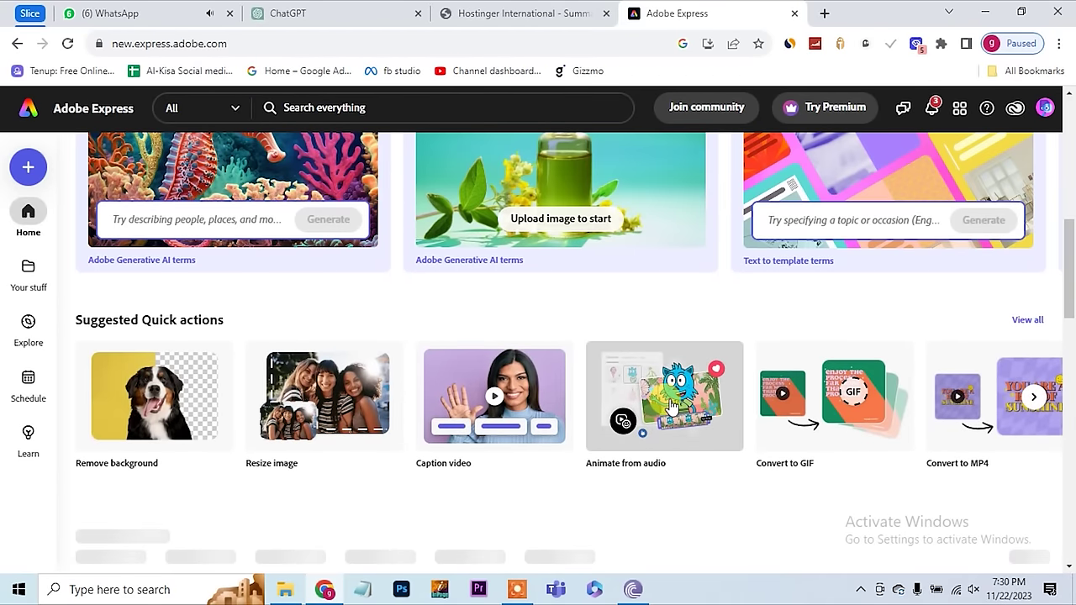
click(672, 406)
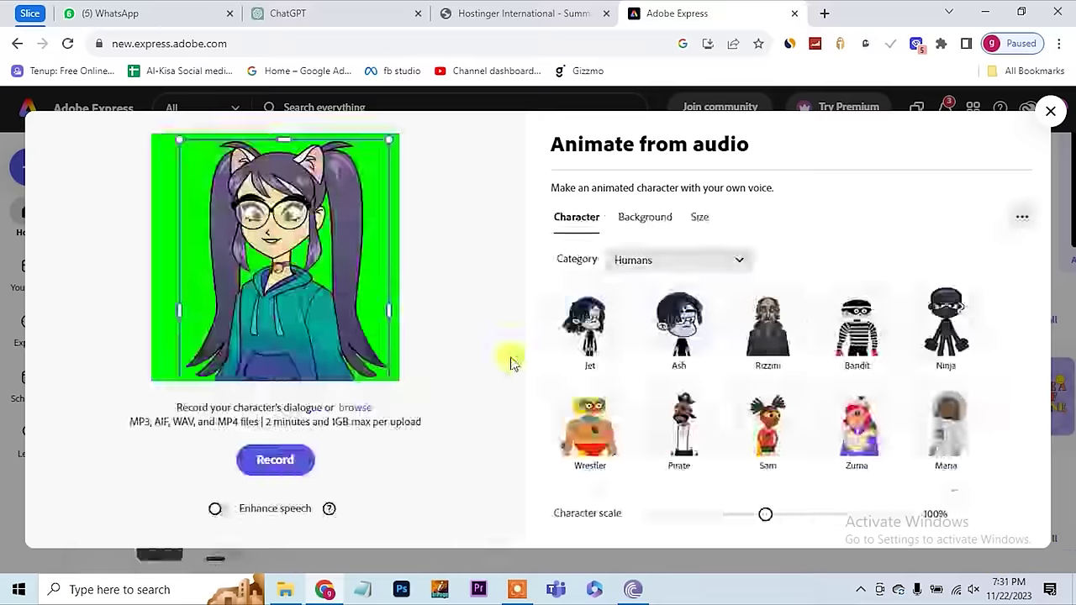
- Try the Arty, Emerson and Blair characters from the Humans category, and choose Rei as the animated character
click(643, 265)
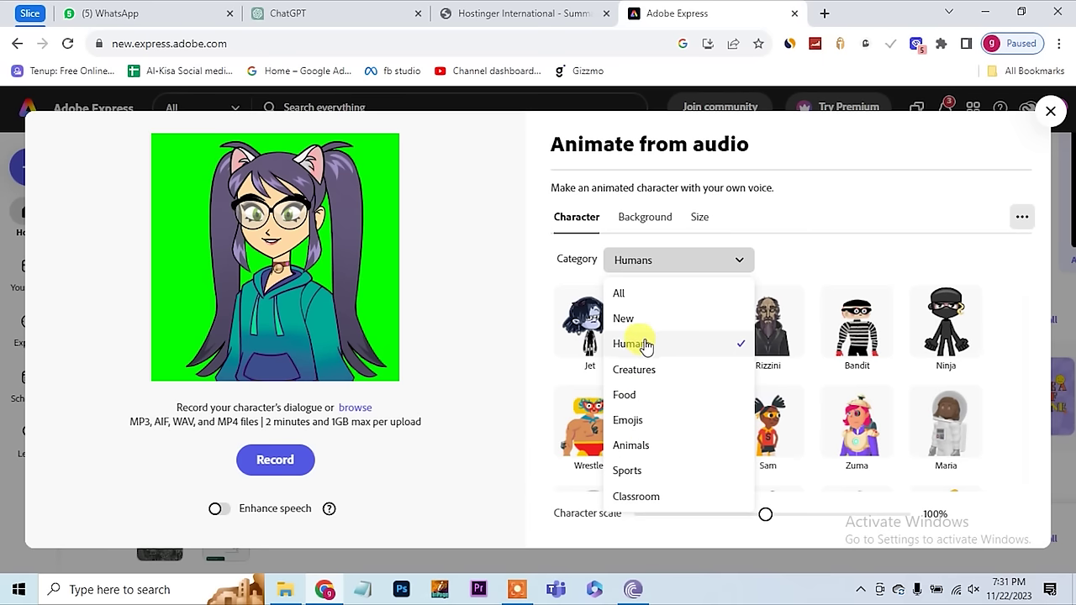
click(545, 314)
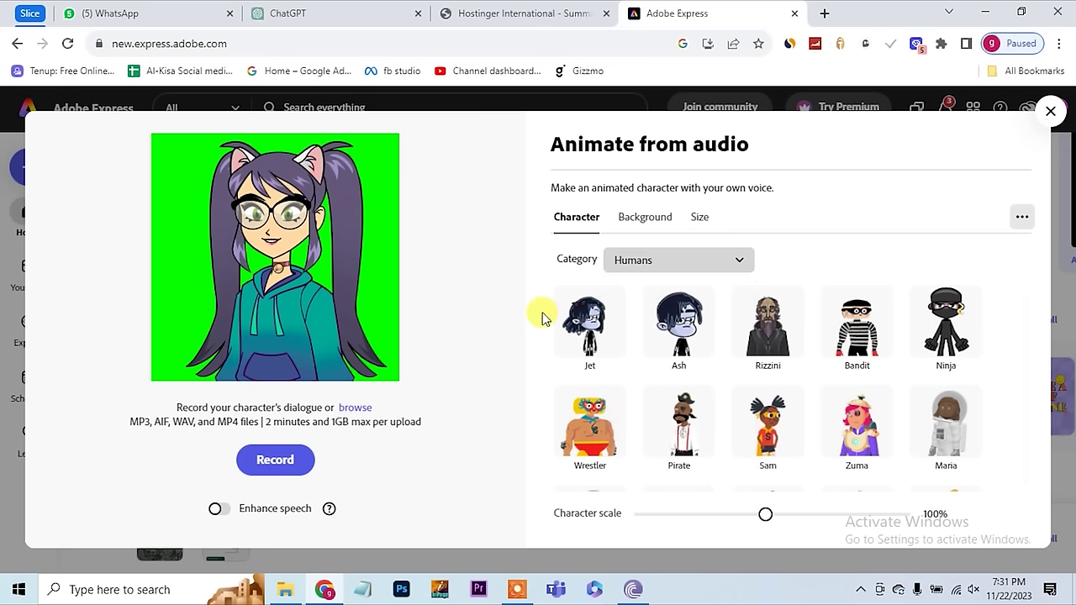
scroll(760, 421, down, 4)
click(757, 401)
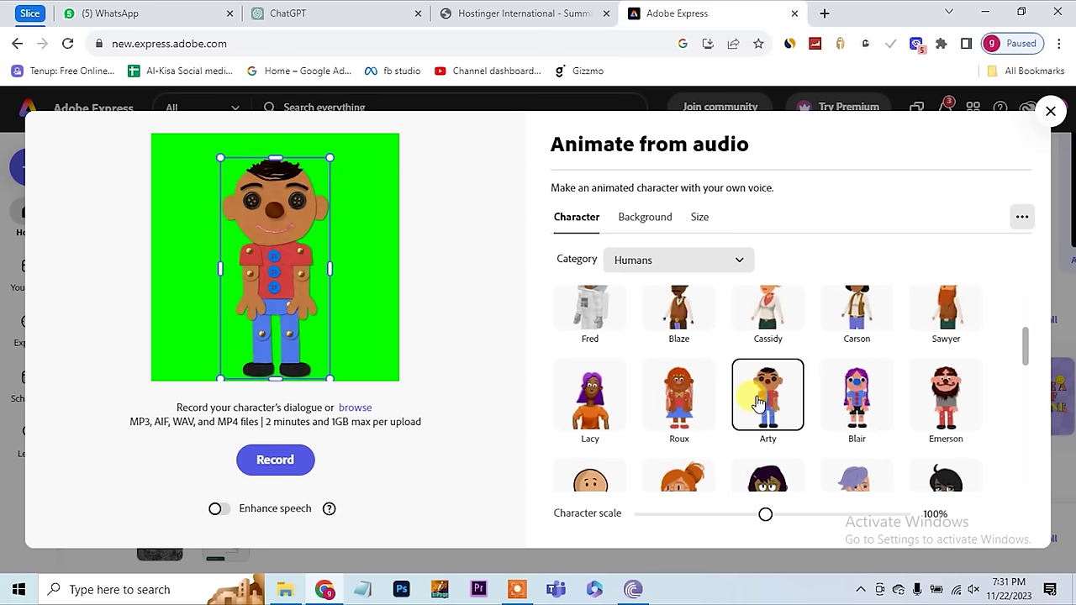
click(923, 404)
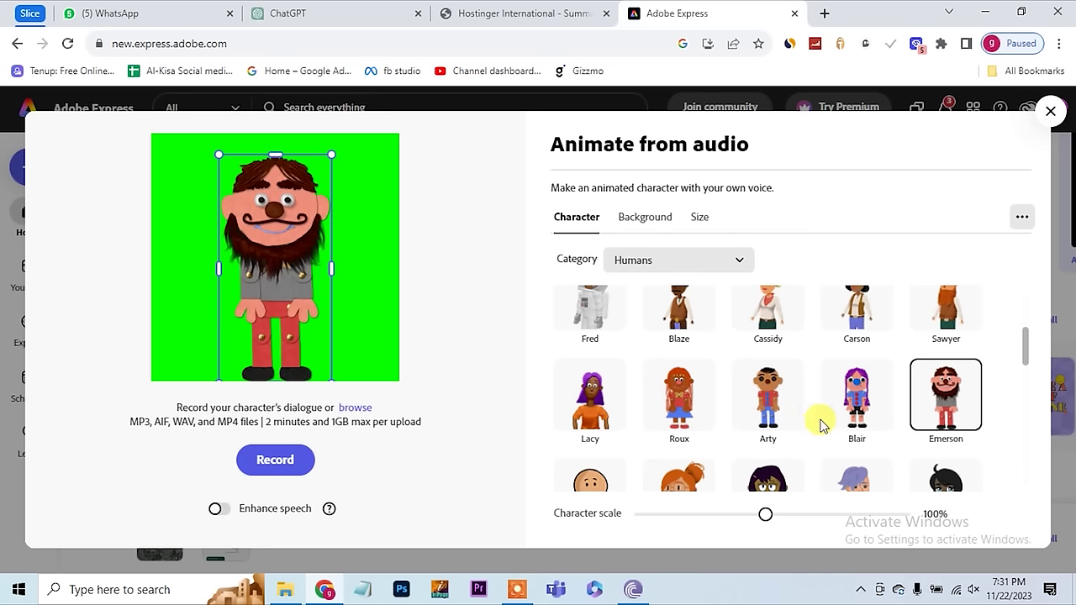
click(857, 423)
scroll(859, 424, down, 2)
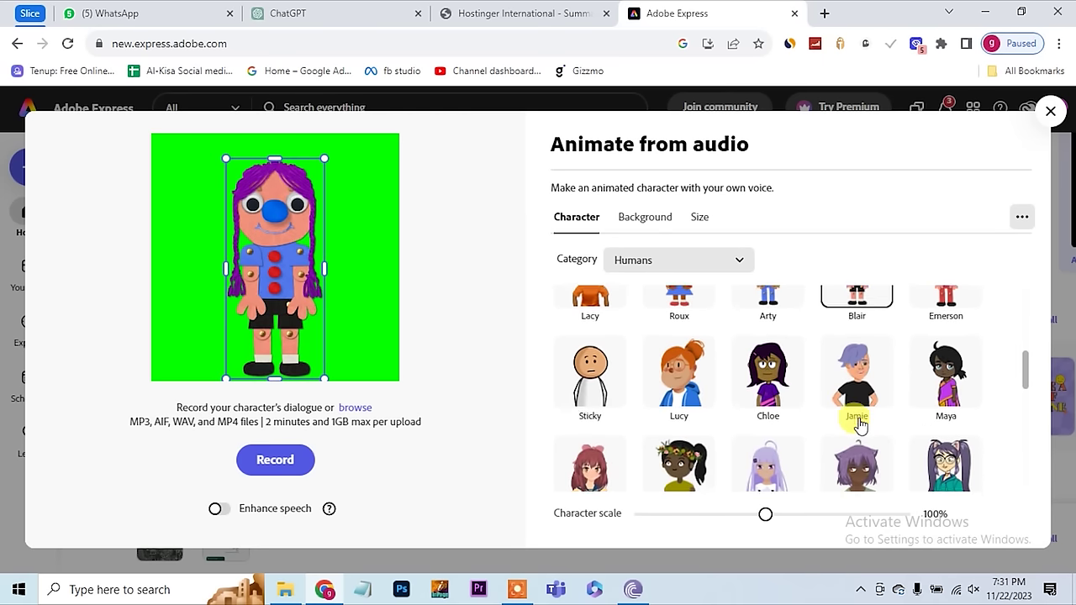
scroll(858, 424, down, 1)
click(916, 429)
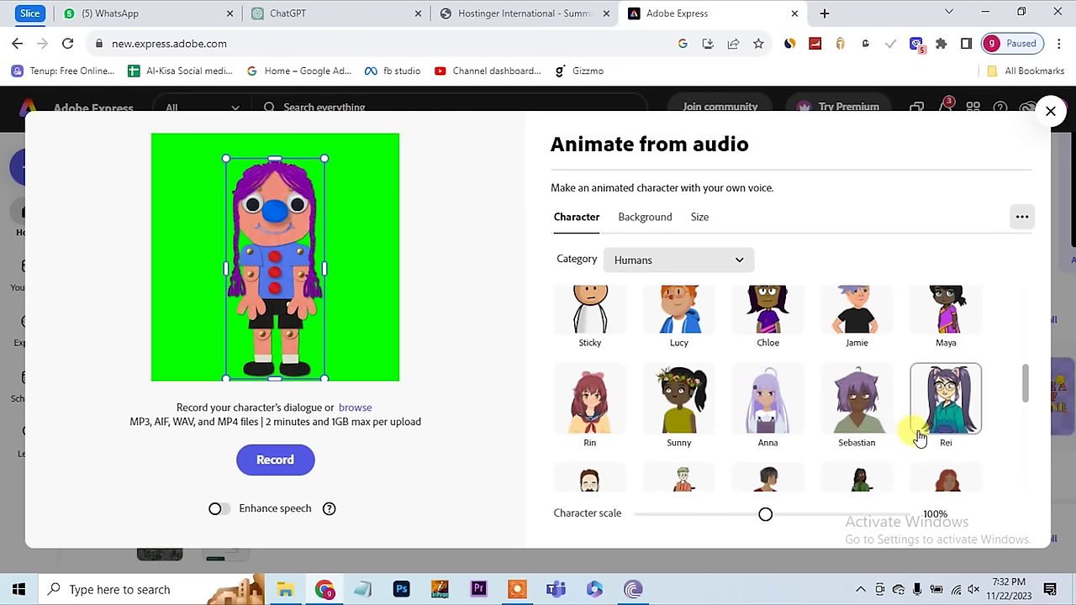
- Examine the custom color setting of the character's background and keep the green background
click(634, 227)
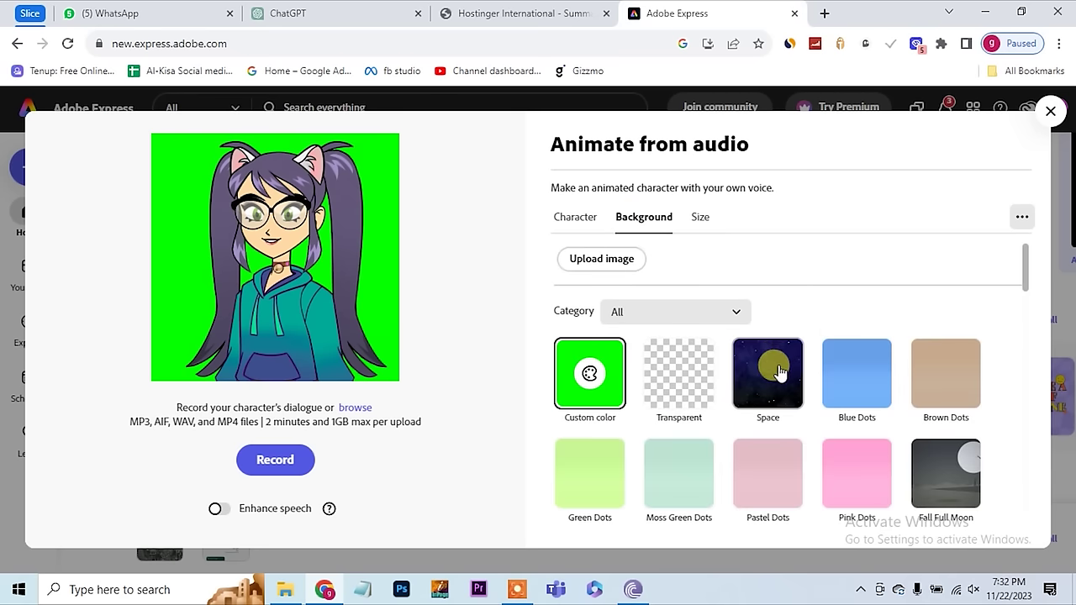
click(591, 374)
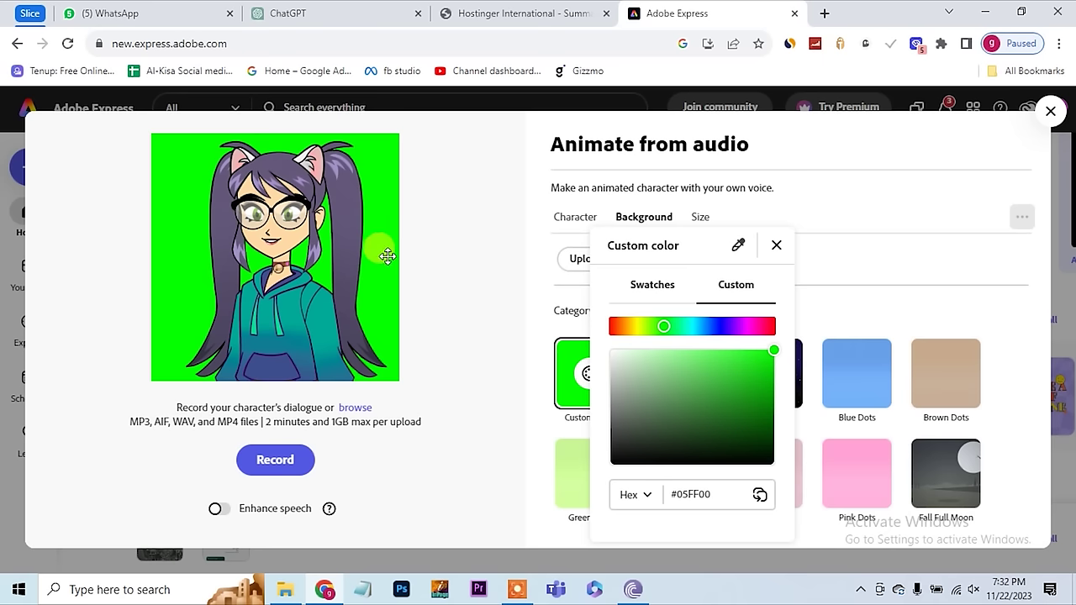
click(451, 279)
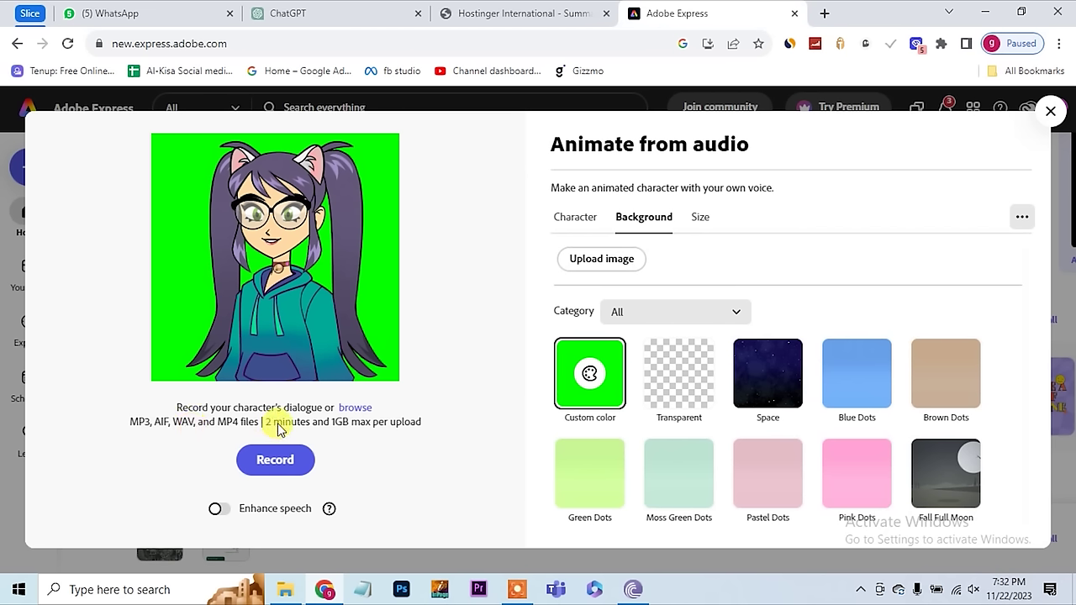
- Upload audio file 11 from the New folder on Transcend (G:) as the character's dialogue
click(353, 407)
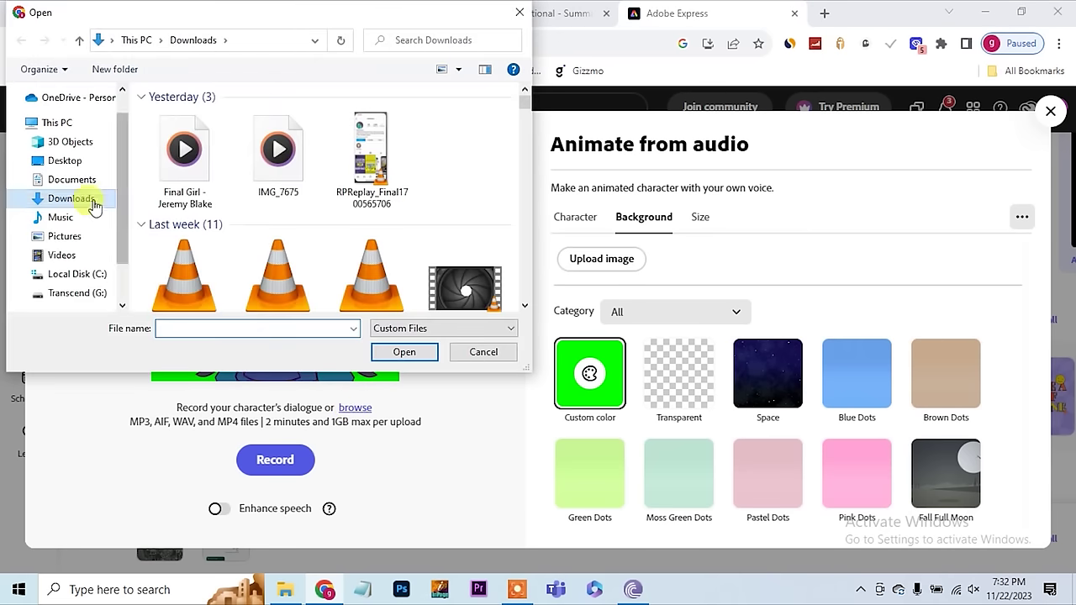
click(84, 293)
double_click(319, 238)
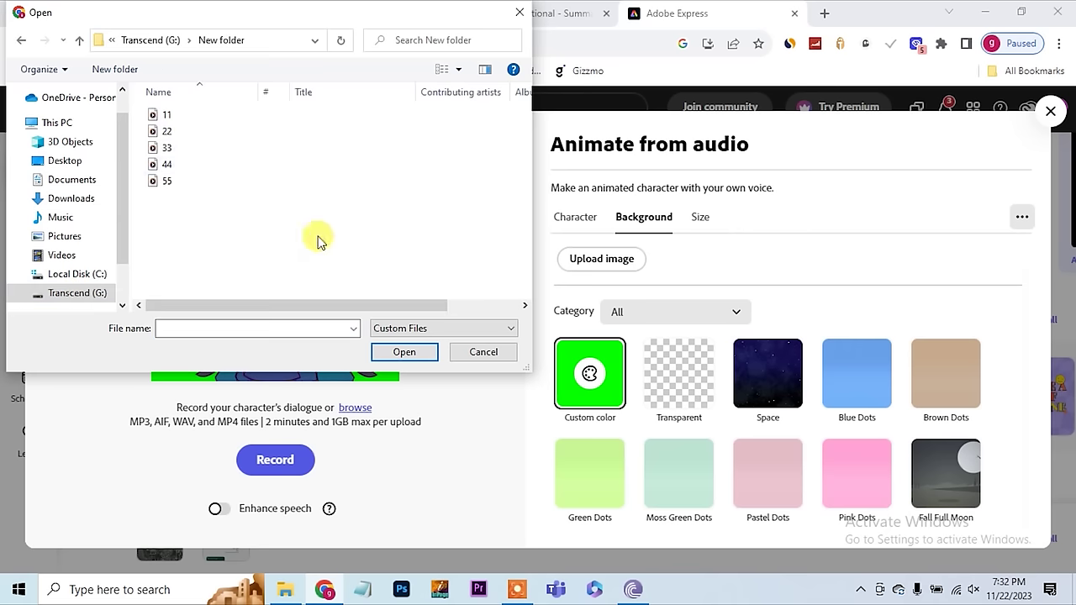
click(168, 117)
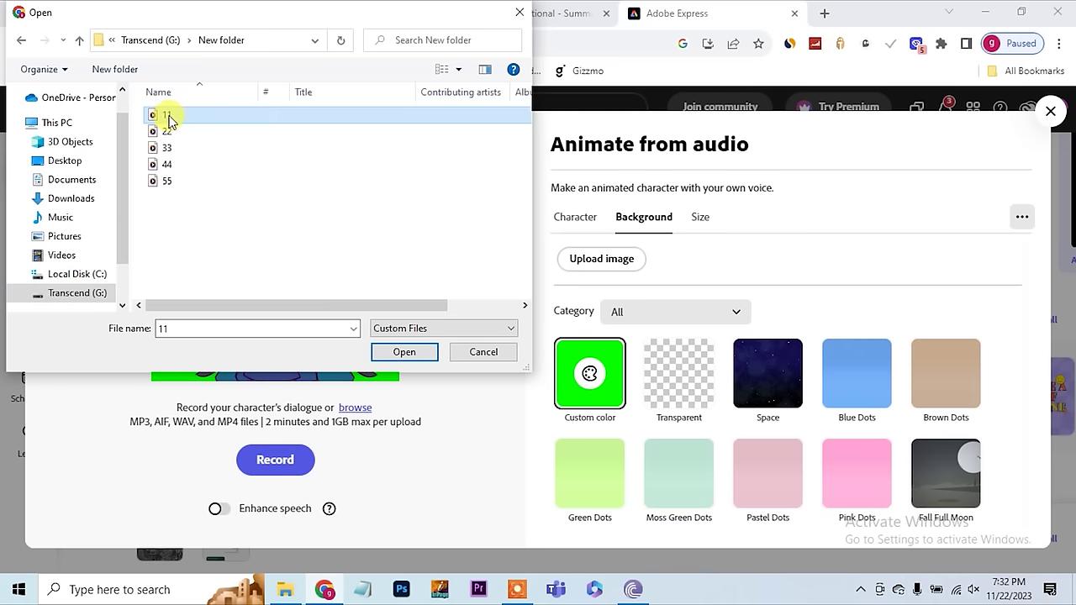
click(400, 354)
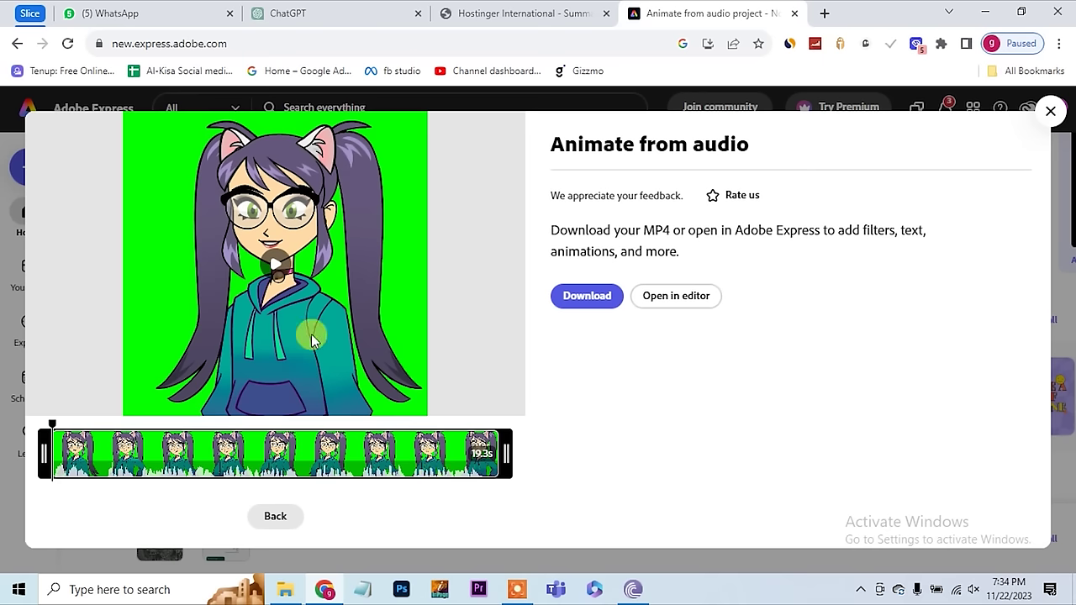
- Preview the Rei animation from its beginning with the system sound turned on, and download it as an MP4
click(278, 271)
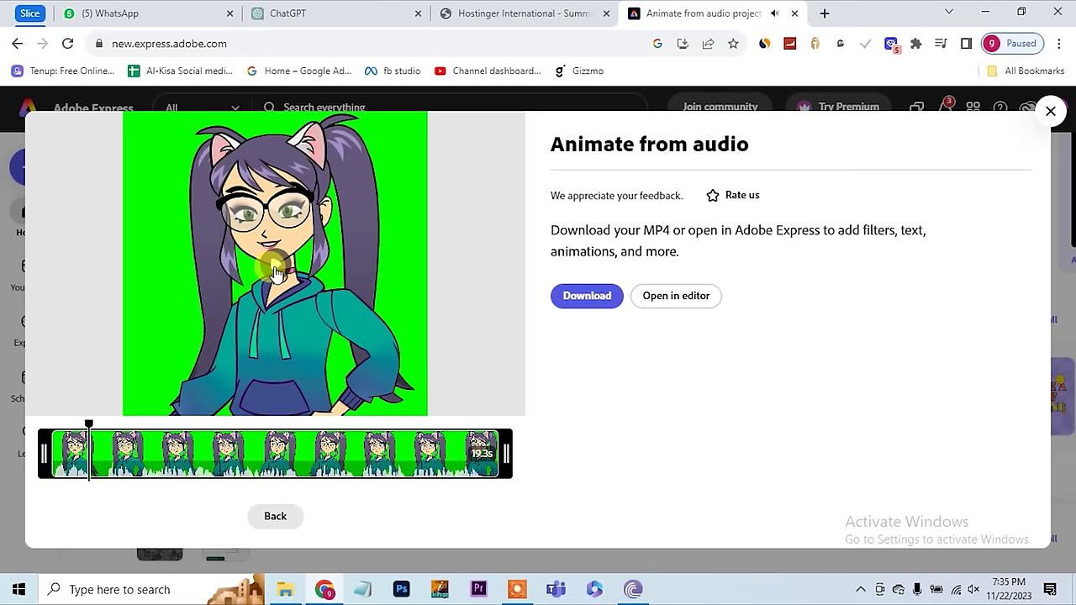
click(985, 588)
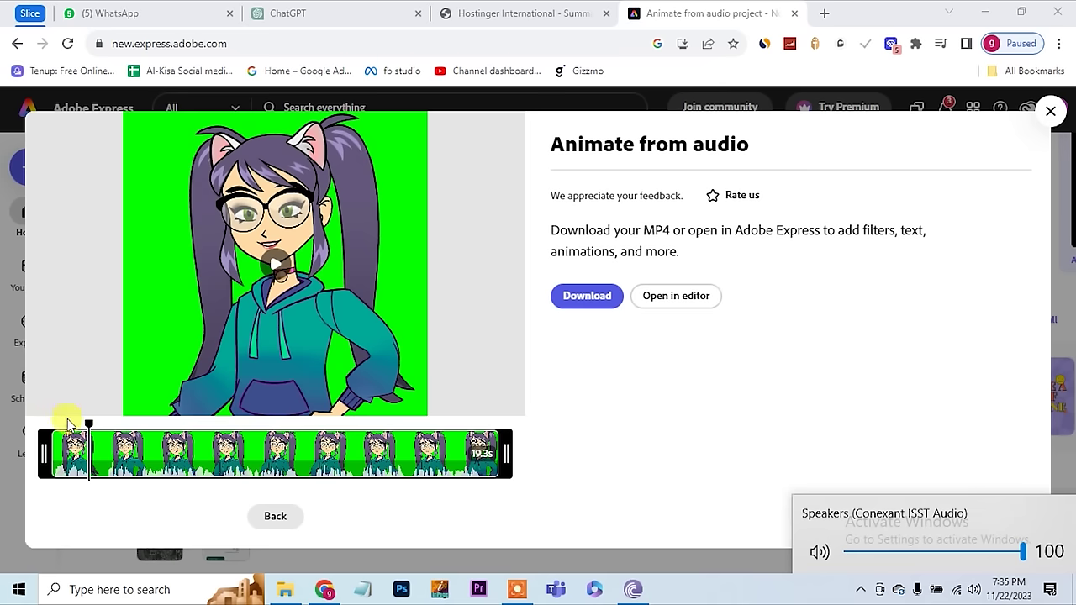
drag(87, 425, 38, 432)
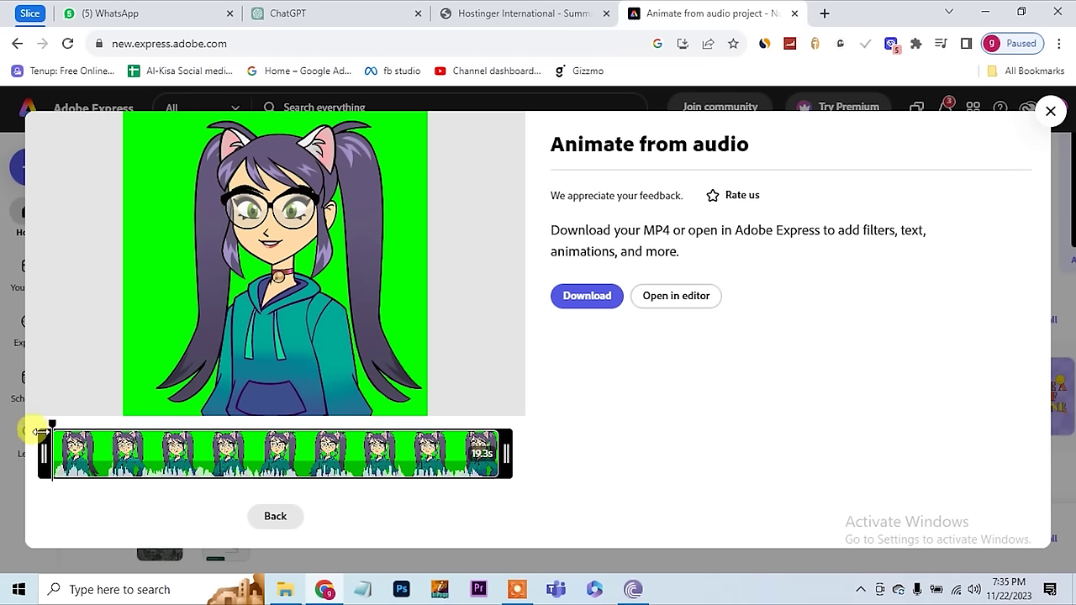
click(280, 259)
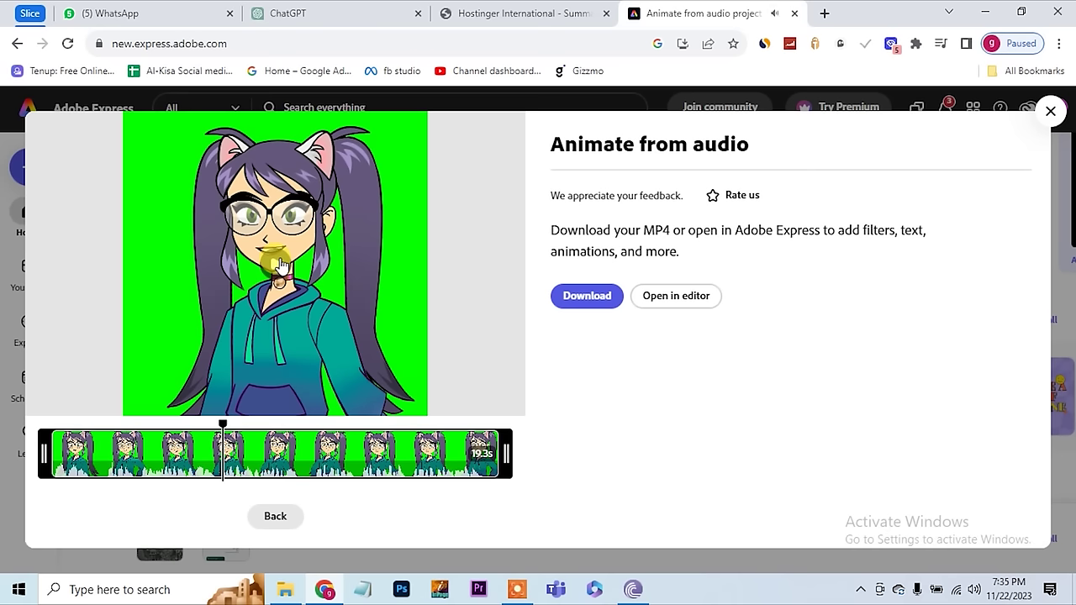
click(587, 304)
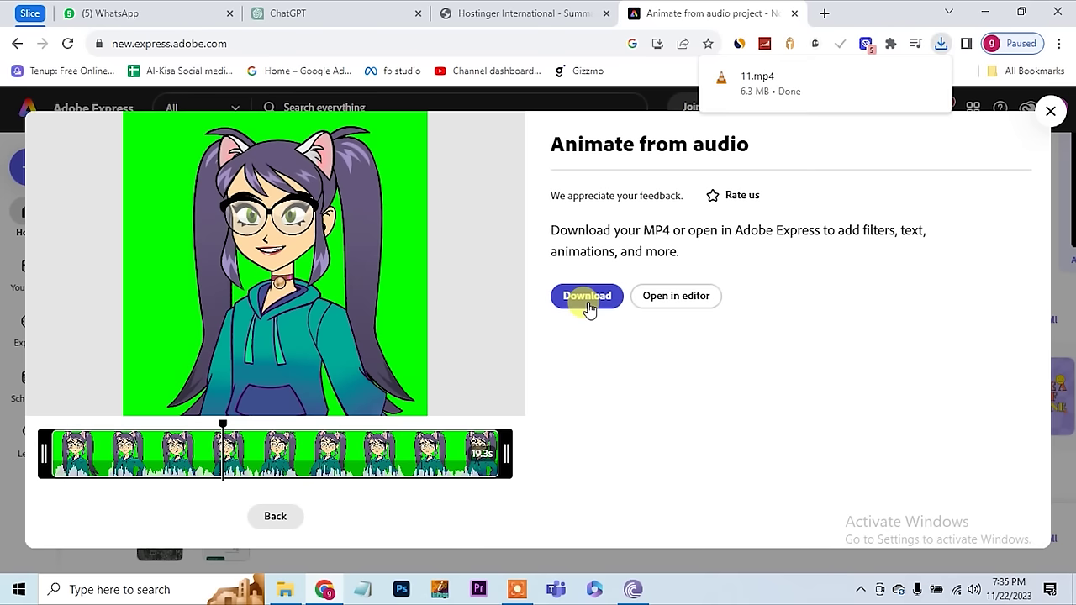
- Go back to the character settings and replace the dialogue audio with file 22
click(276, 518)
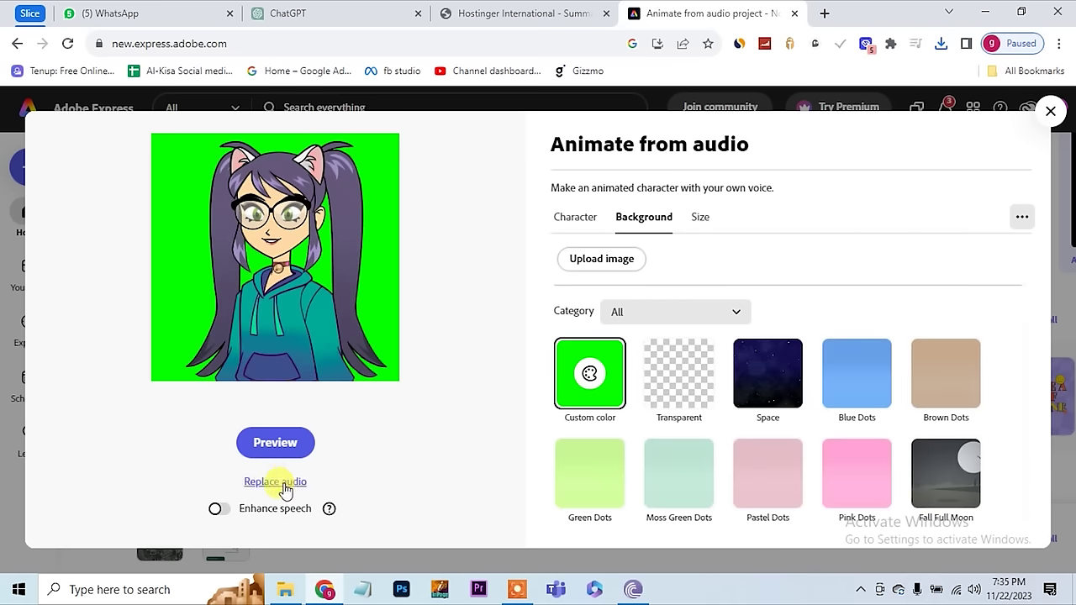
click(284, 486)
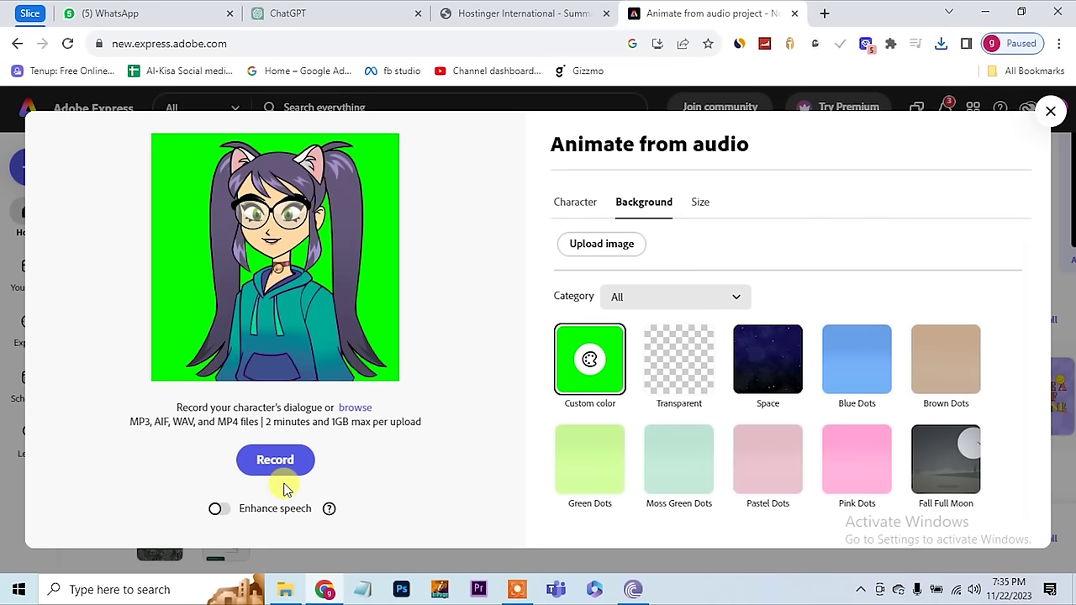
click(356, 409)
click(167, 135)
click(400, 353)
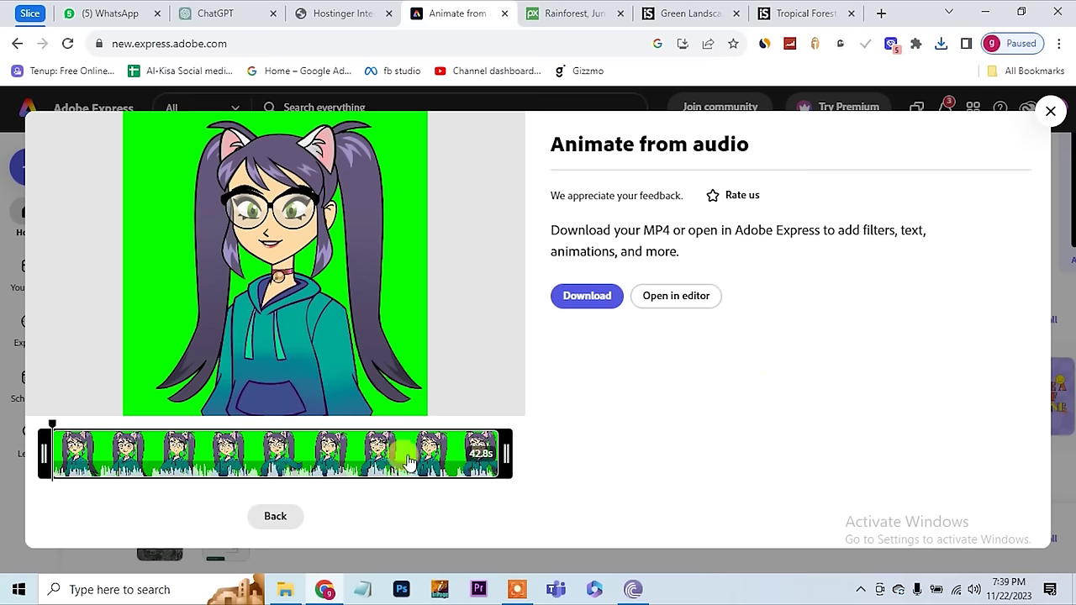
- Preview the animation made with the new dialogue and download it as an MP4
click(280, 267)
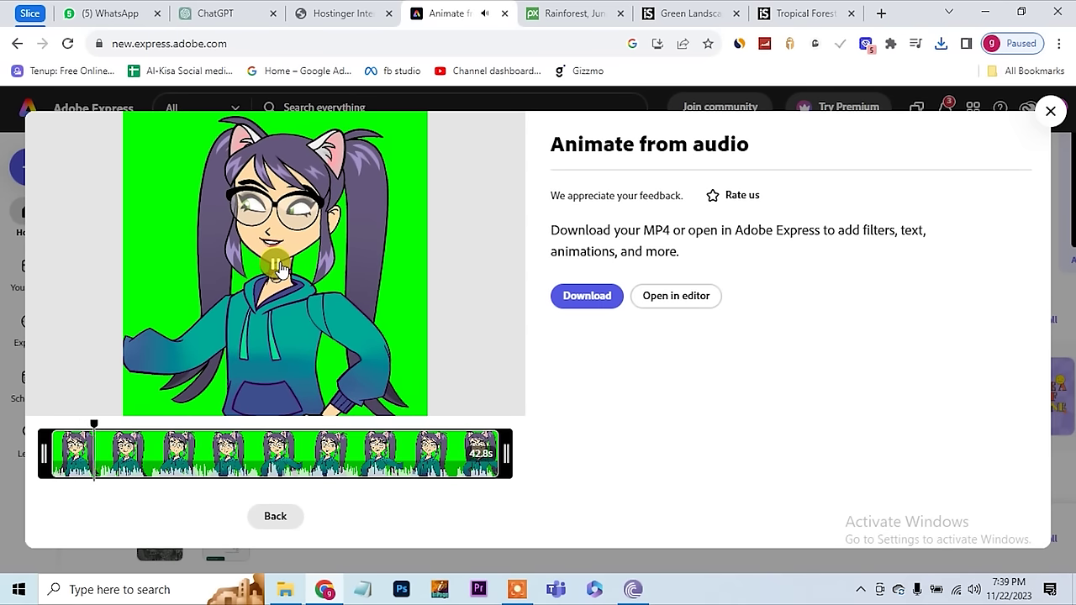
click(600, 307)
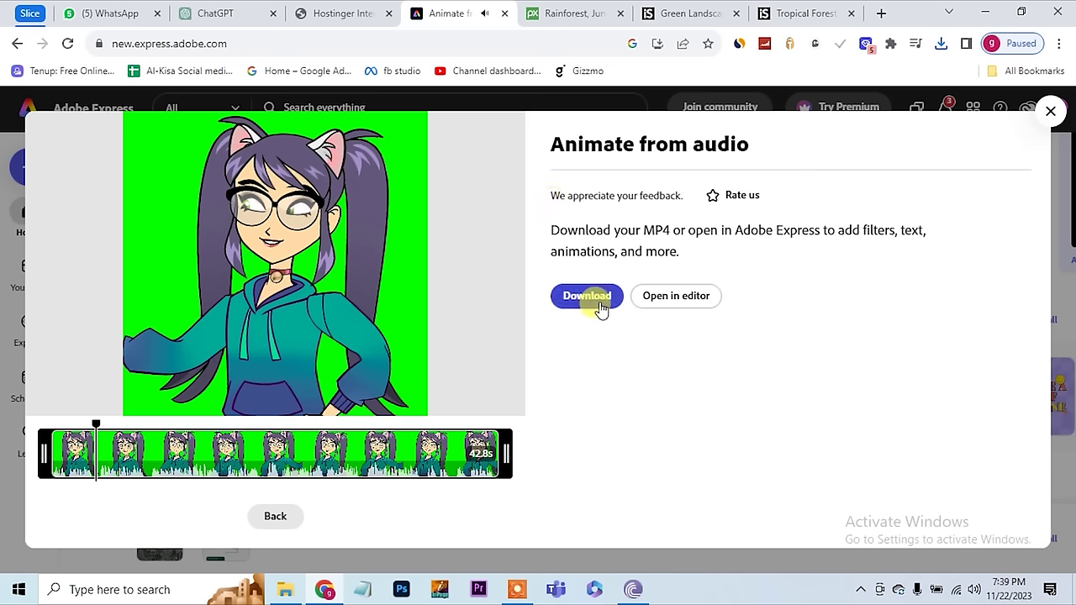
click(598, 304)
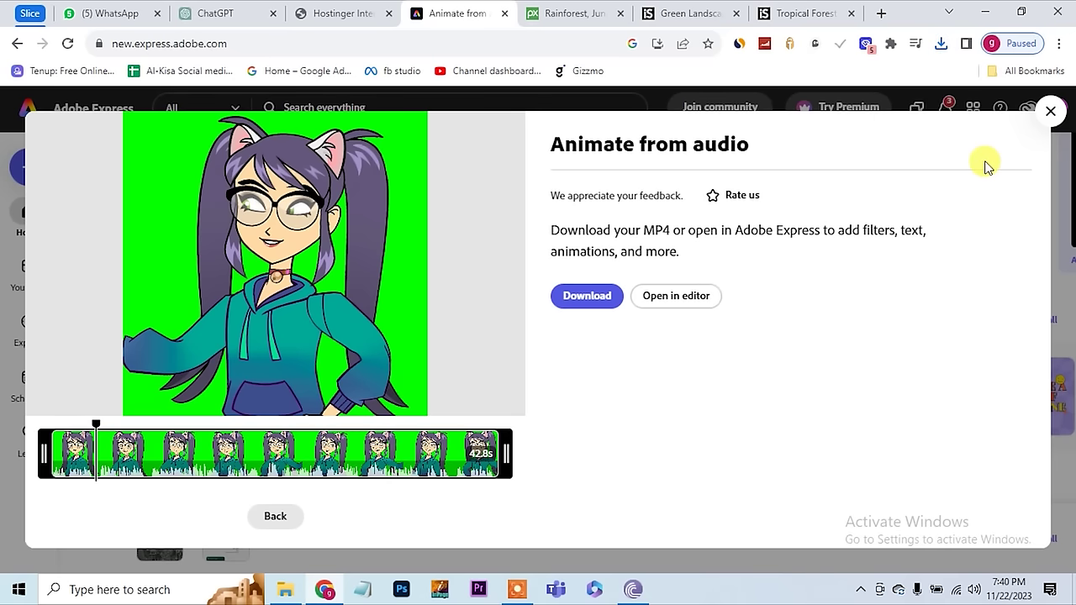
- Switch to Premiere Pro, return to the browser, and view the rainforest jungle background video on Pixabay
click(479, 589)
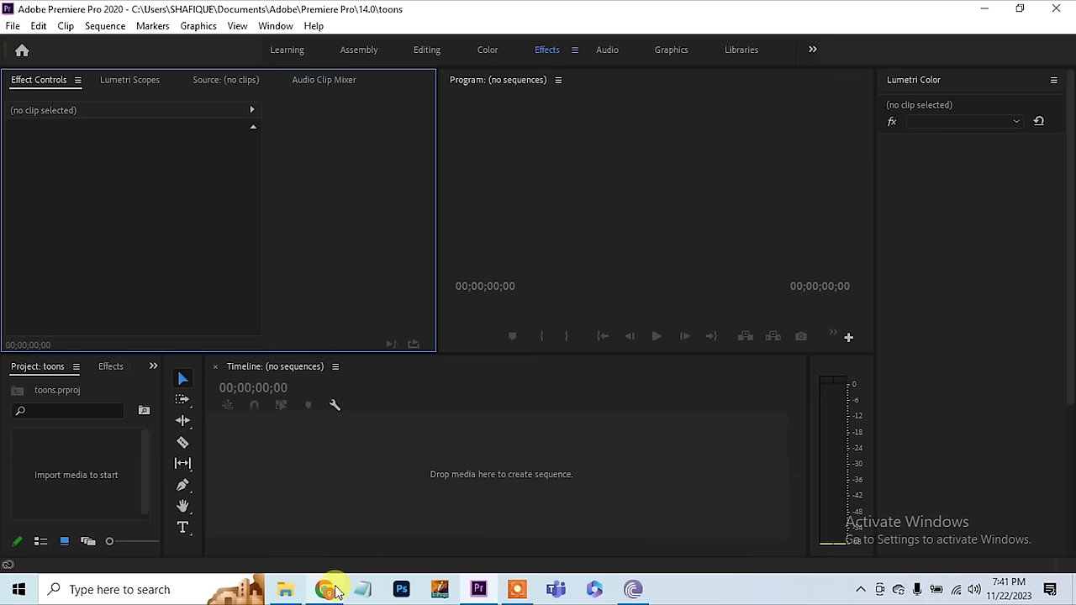
mouse_move(328, 587)
click(328, 551)
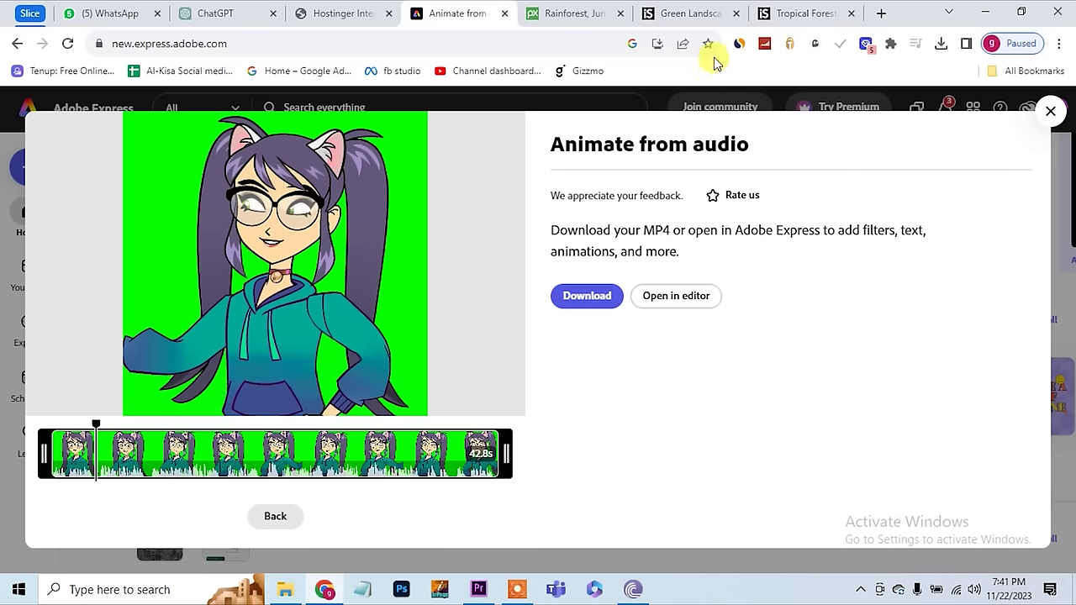
click(562, 12)
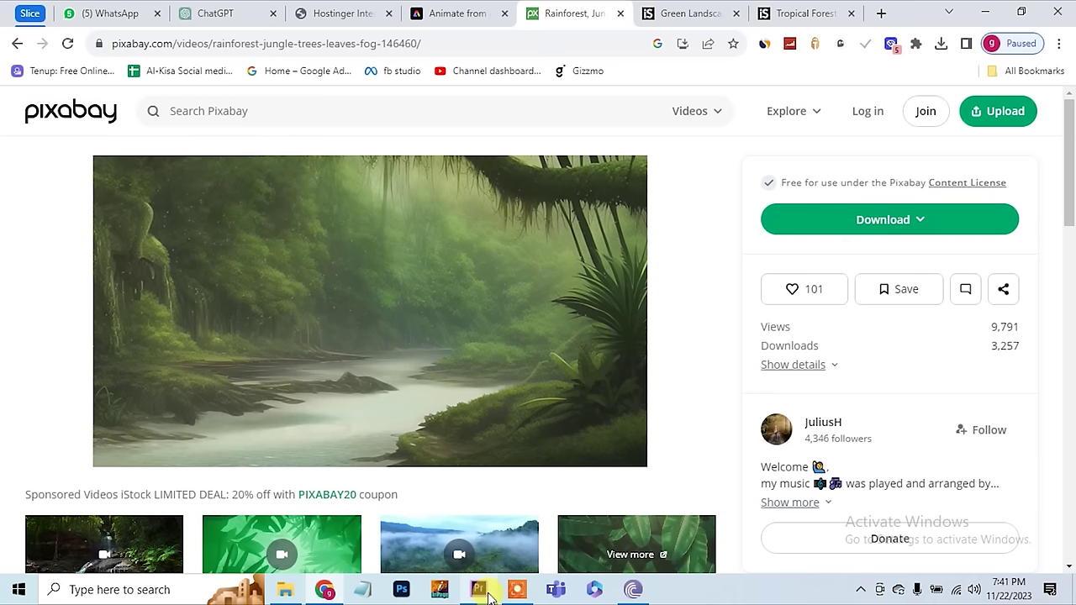
- In Premiere Pro, create a sequence from the jungle_-_29555 clip and append the 146460 rainforest and tiger_-_70854 clips on track V1
mouse_move(483, 593)
click(472, 550)
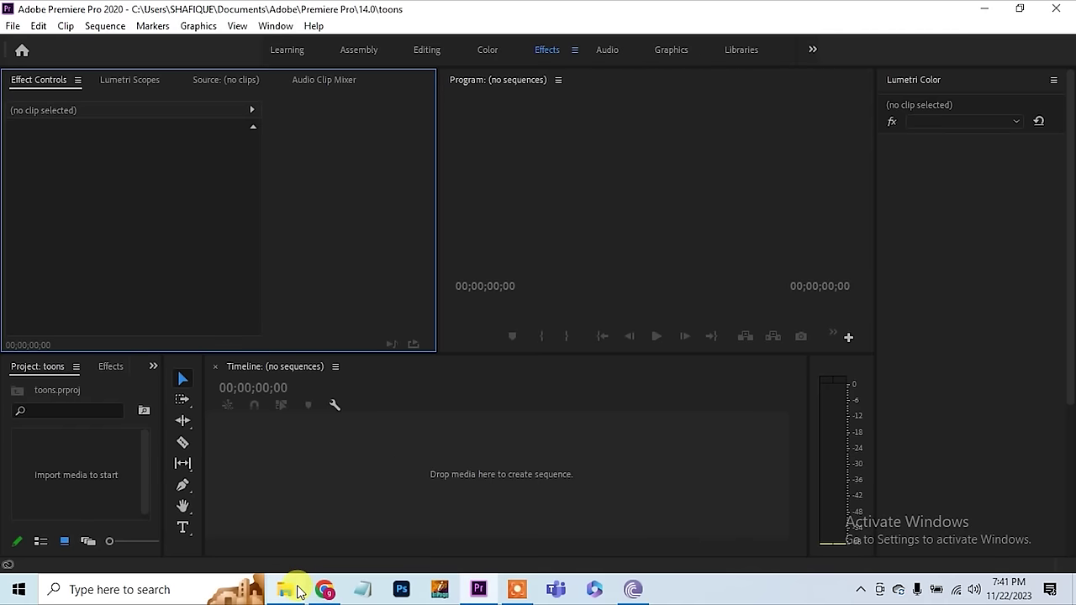
mouse_move(298, 592)
click(279, 545)
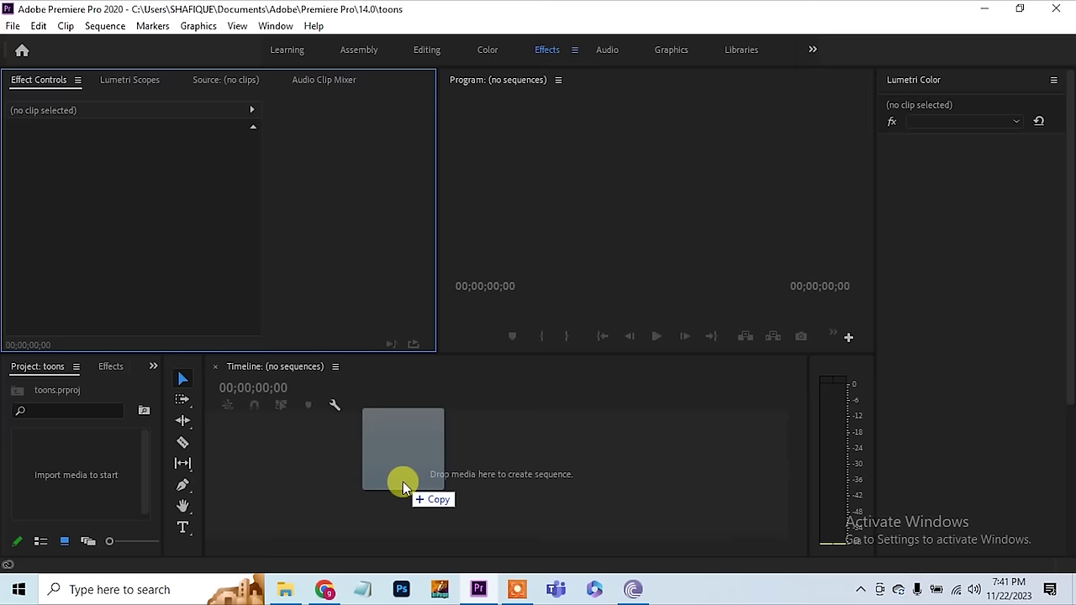
drag(402, 481, 390, 484)
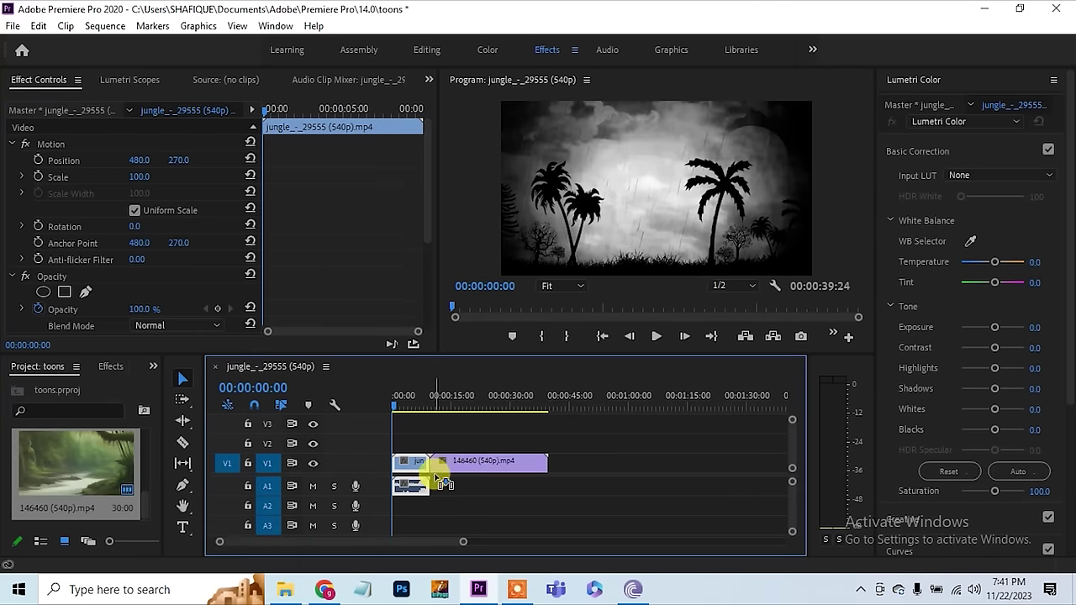
drag(432, 473, 433, 471)
click(463, 408)
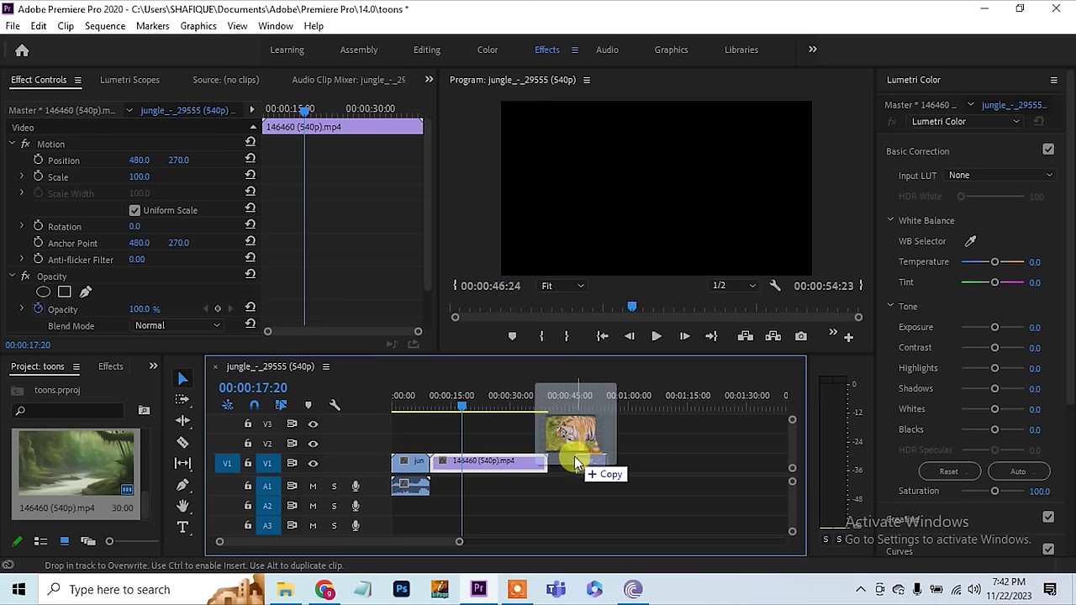
drag(583, 462, 552, 461)
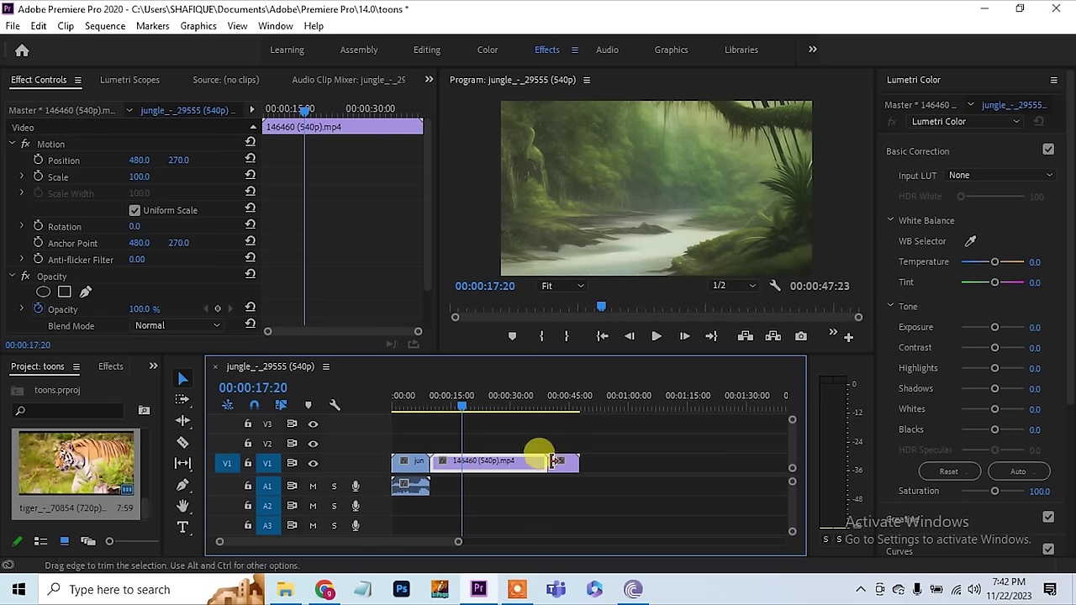
- Split the 146460 rainforest clip near its middle and ripple delete its first part
key(c)
click(492, 463)
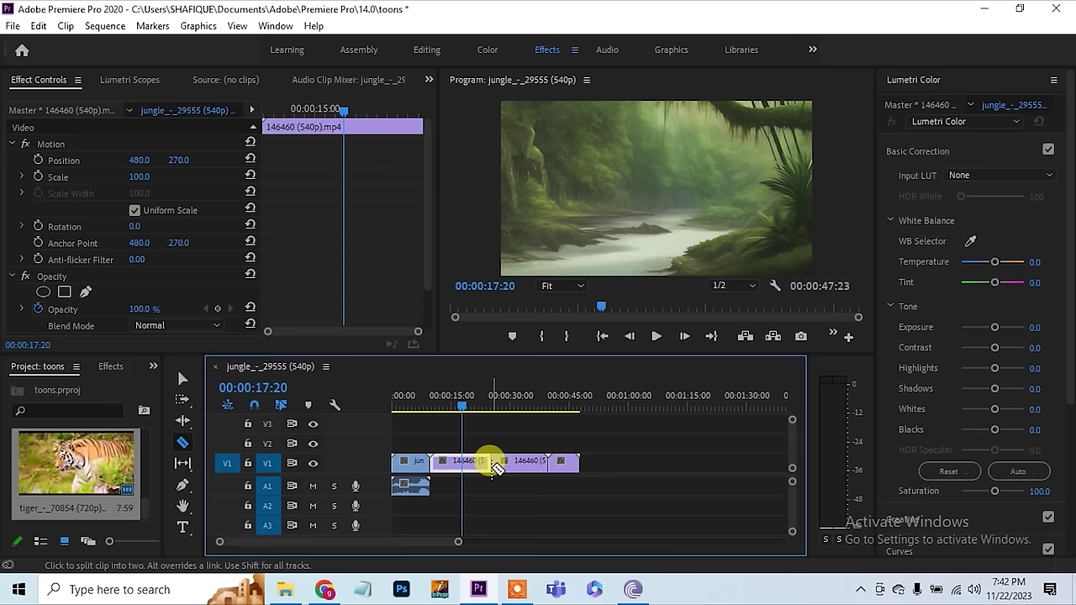
key(v)
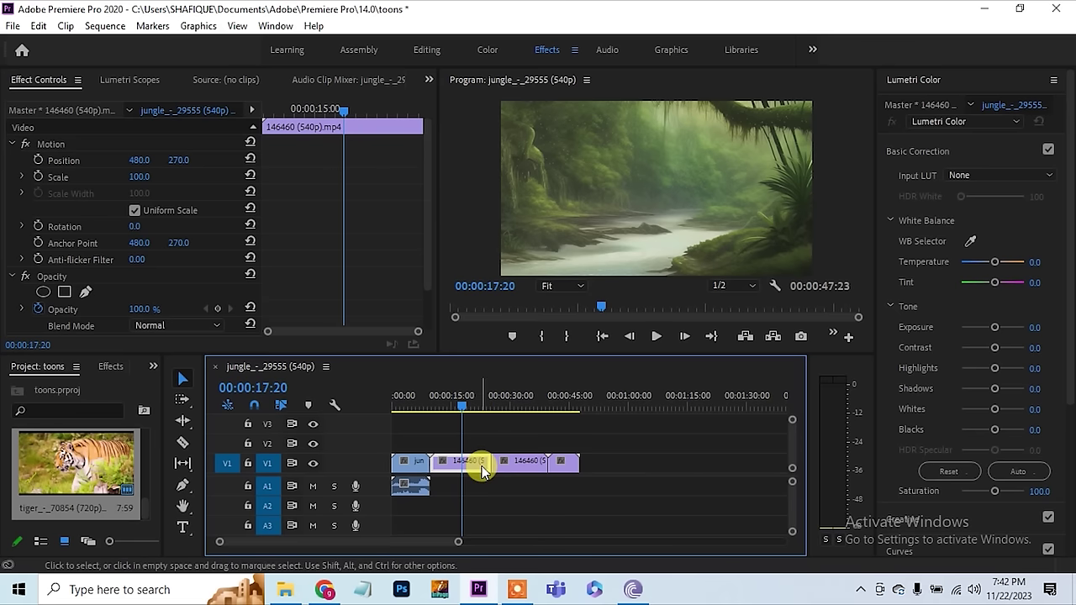
key(shift+Delete)
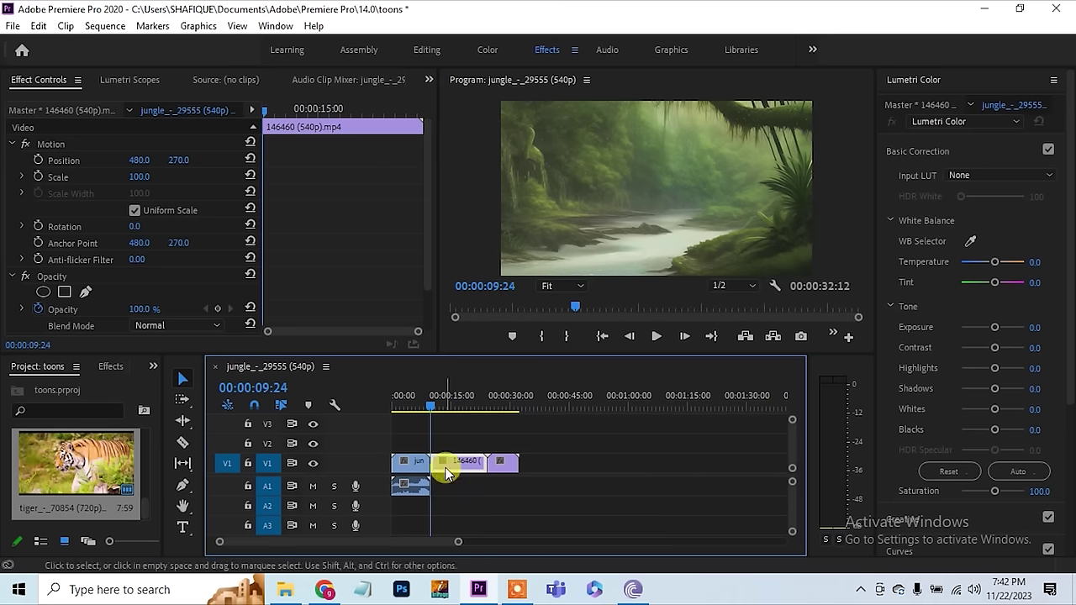
- Unlink the jungle_-_29555 clip's audio from its video and delete the audio from track A1
click(418, 464)
right_click(419, 464)
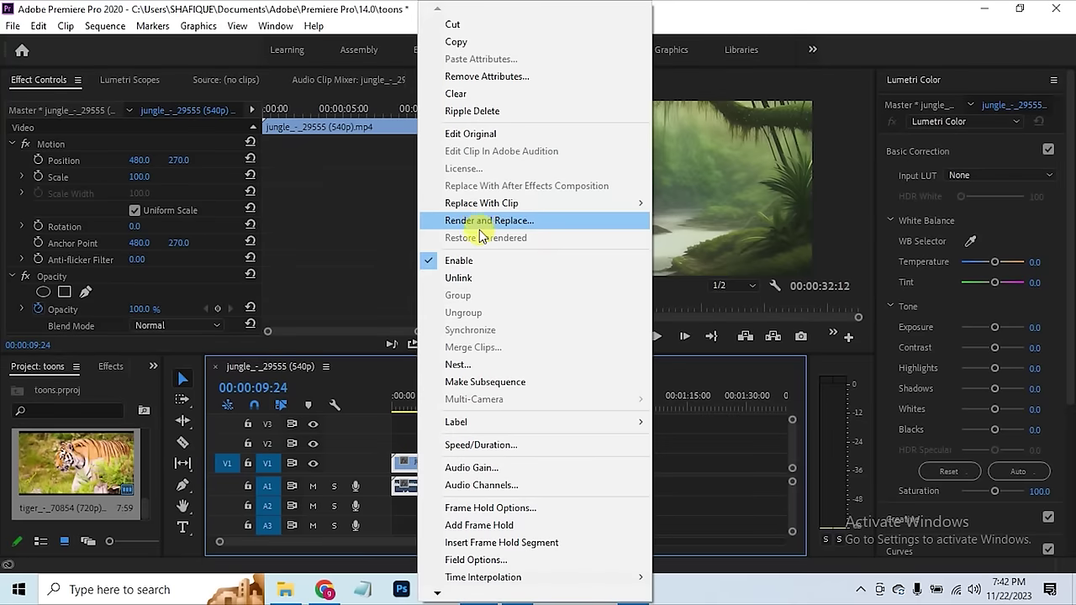
click(480, 278)
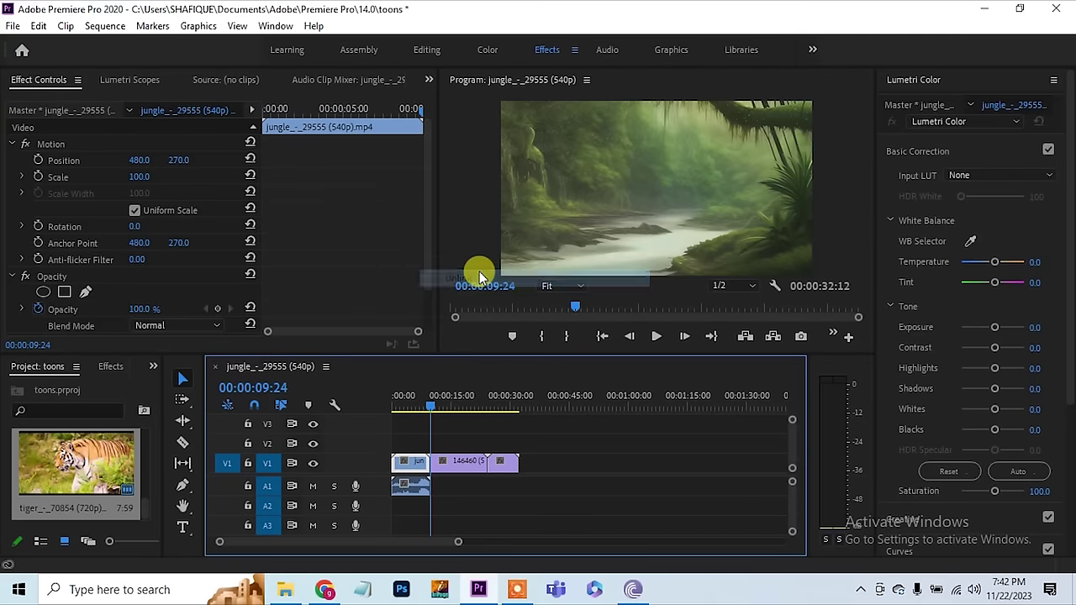
click(411, 487)
key(Delete)
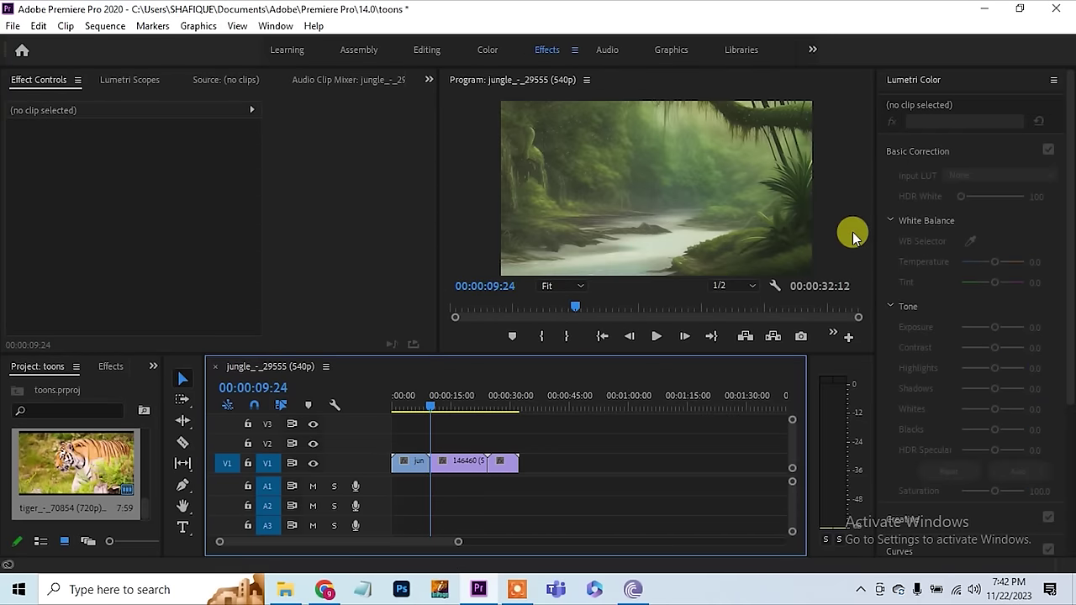
- Add the character video 11 from the New folder on Transcend (G:) to track V2, starting at the sequence's beginning
key(super+d)
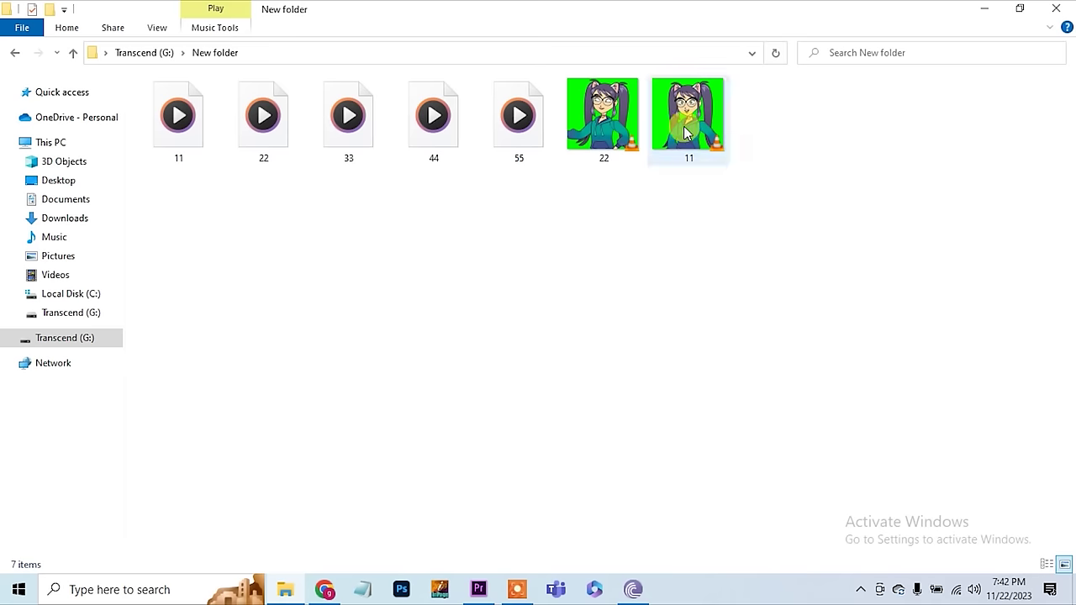
drag(676, 129, 559, 445)
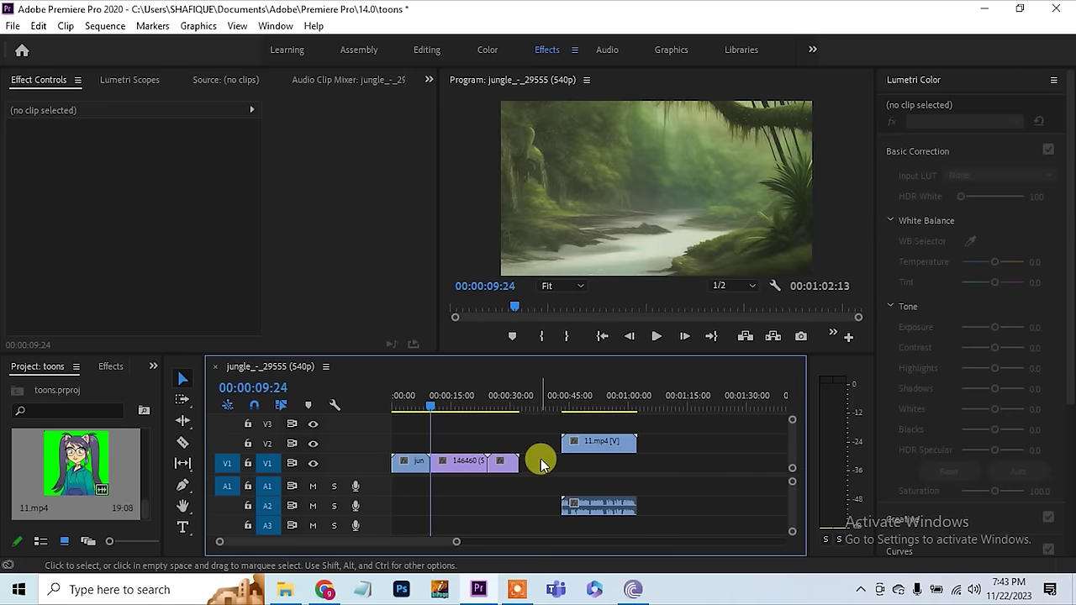
drag(580, 440, 427, 447)
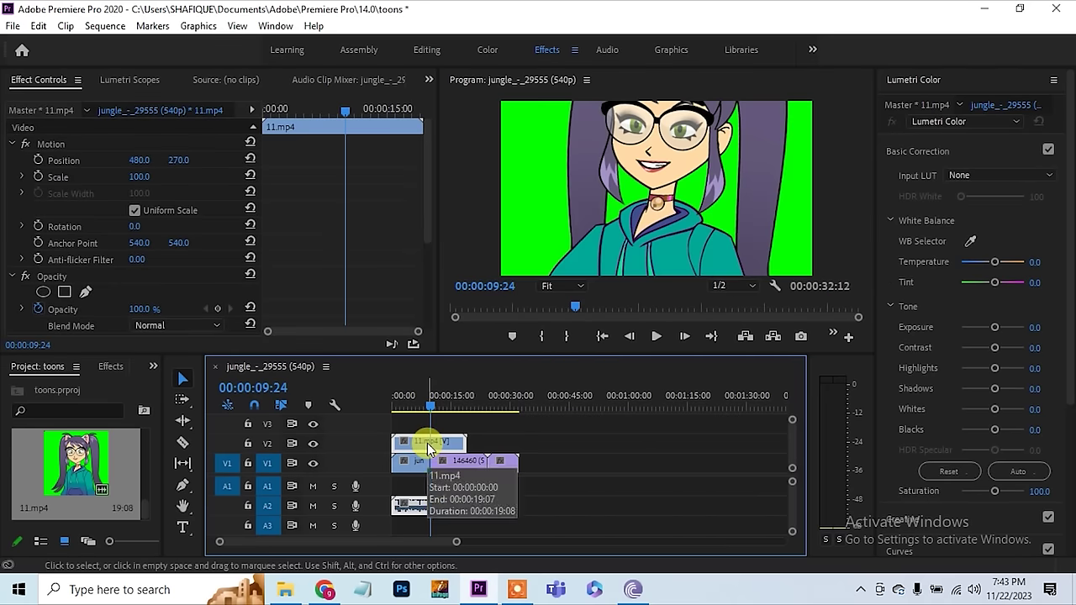
- Scale the 11.mp4 character clip to the sequence's frame size
right_click(427, 447)
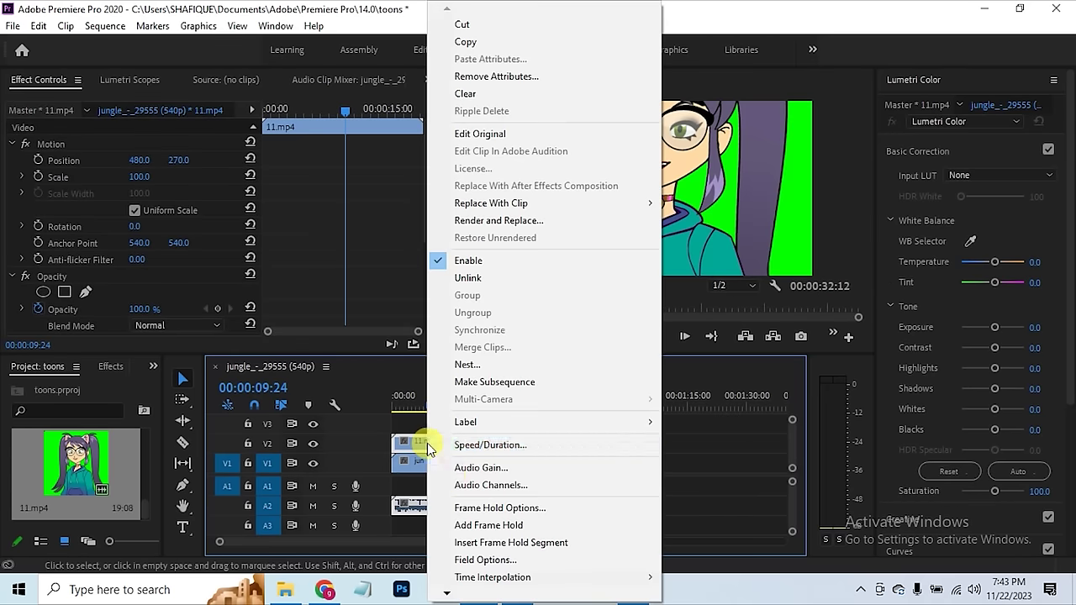
scroll(477, 580, down, 1)
click(477, 579)
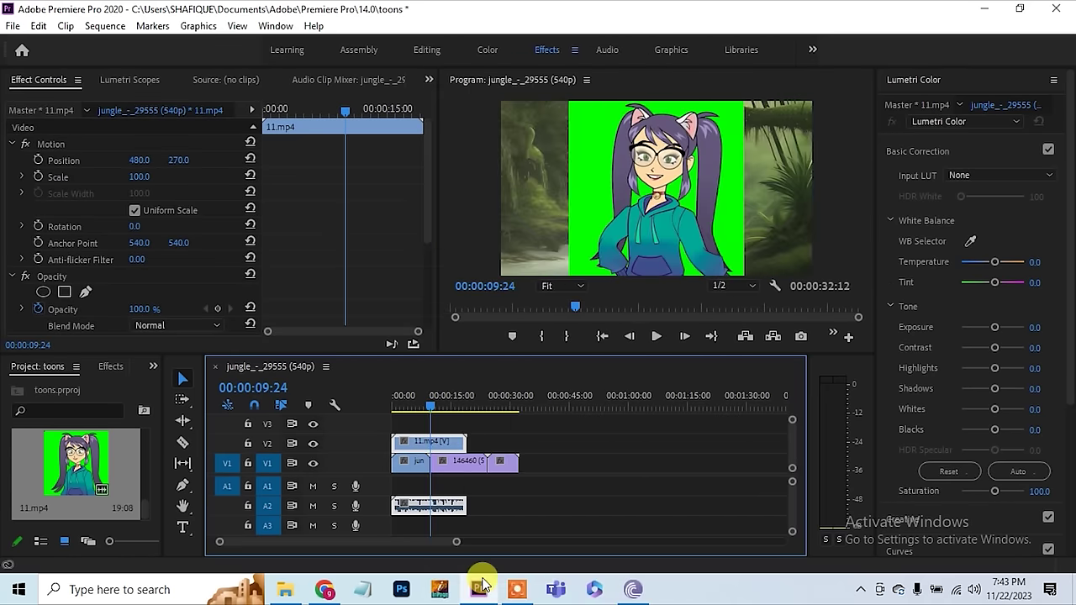
- Apply the Ultra Key effect to the 11.mp4 clip and sample its green background as the key color
click(110, 366)
click(72, 385)
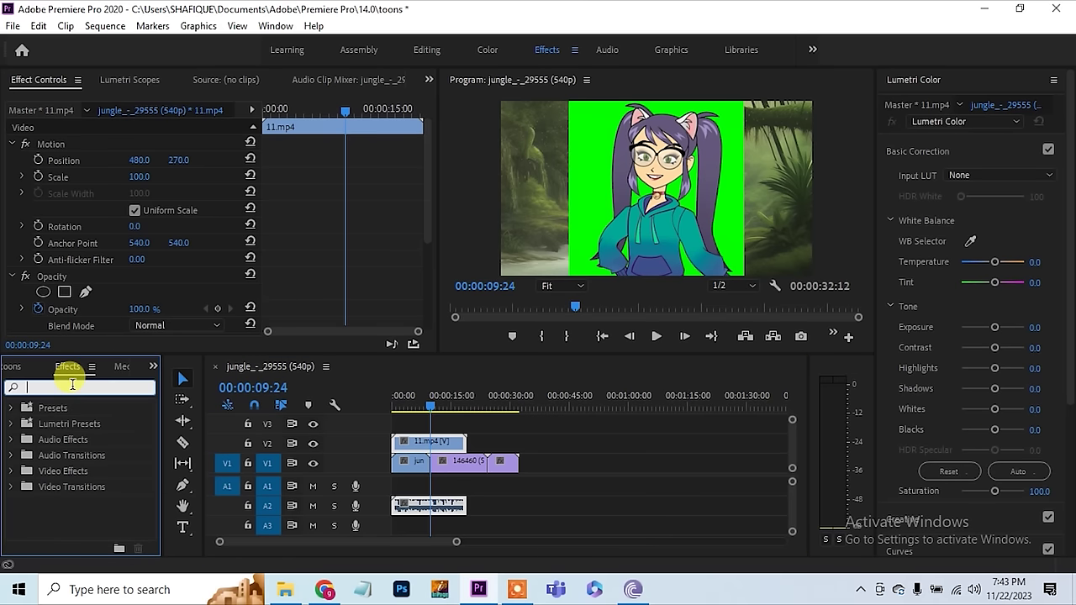
text(ultr)
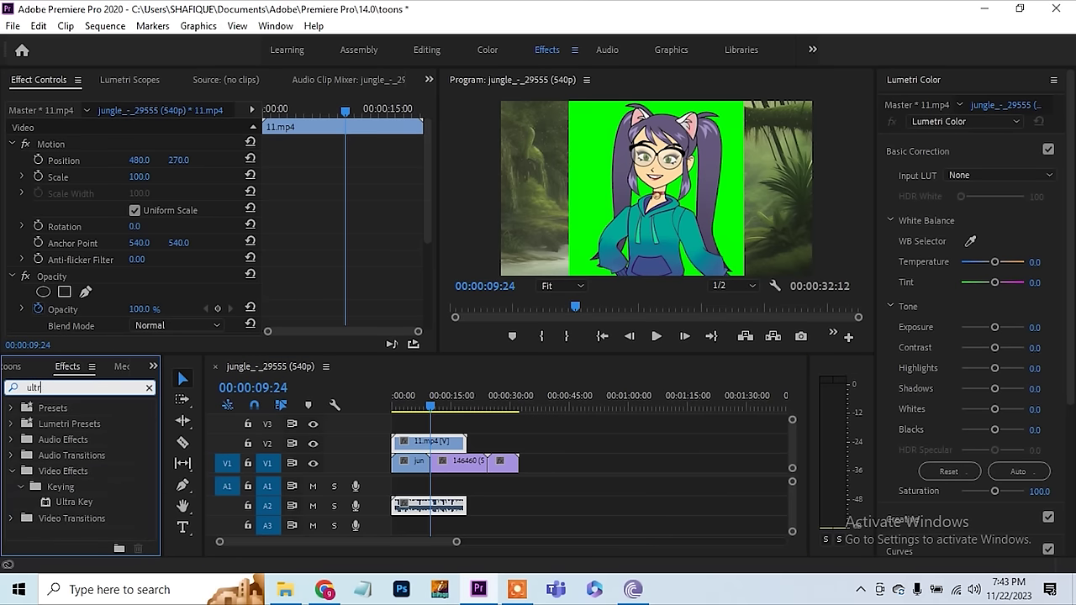
drag(60, 502, 423, 443)
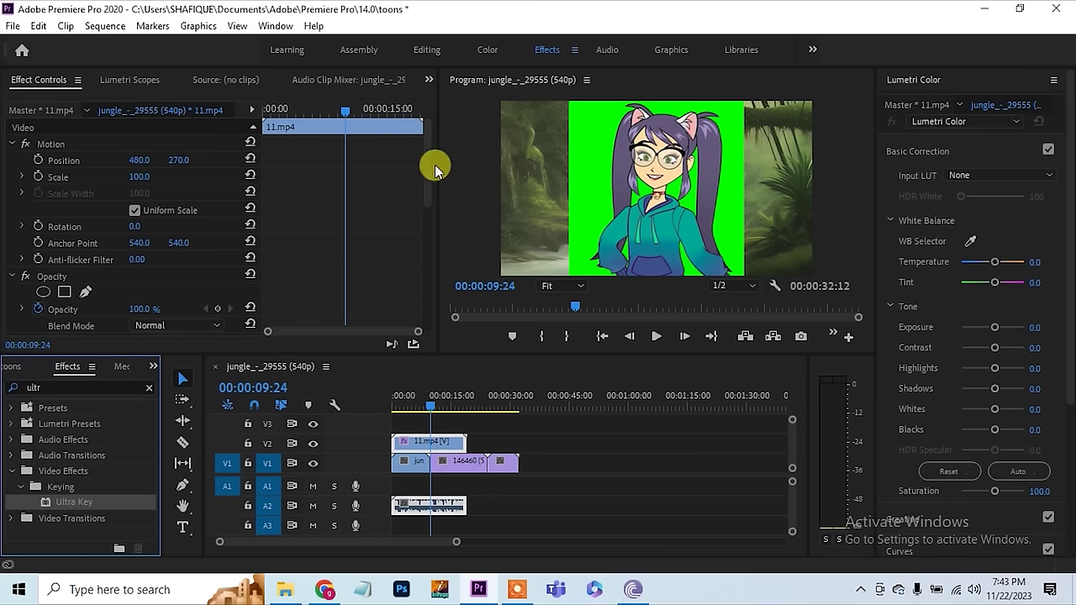
drag(431, 171, 432, 283)
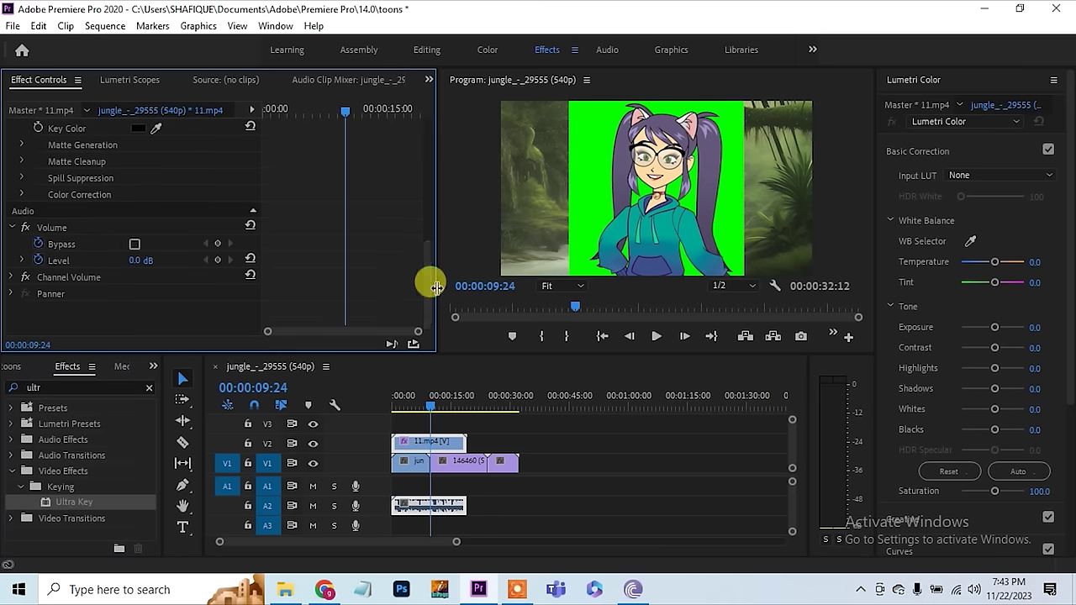
drag(156, 133, 599, 153)
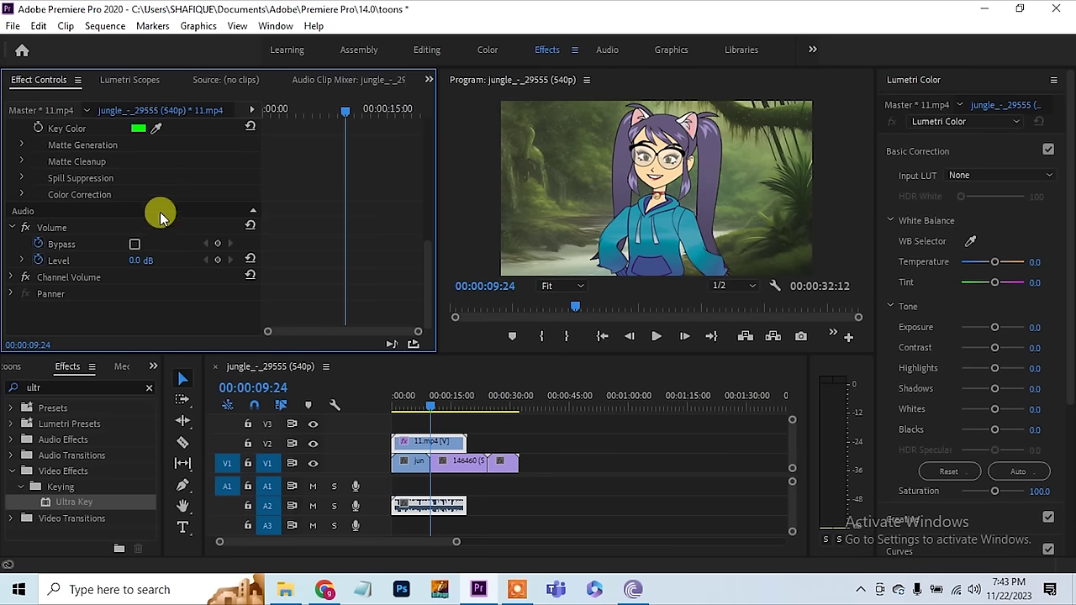
- Set the 11.mp4 character clip's scale to 64 and its position to 826, 380
drag(431, 253, 423, 120)
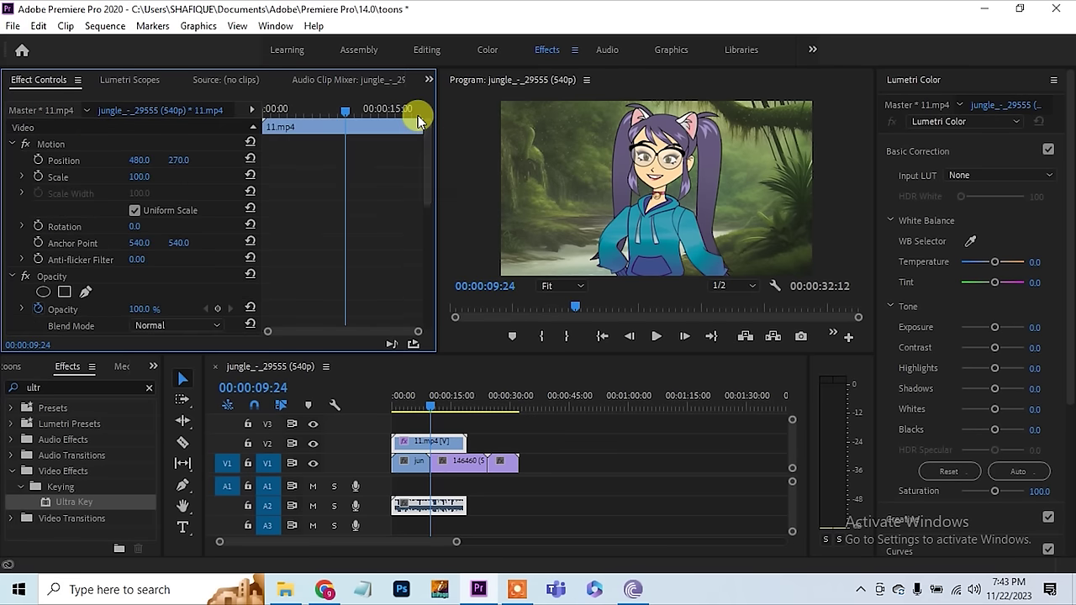
drag(138, 176, 387, 163)
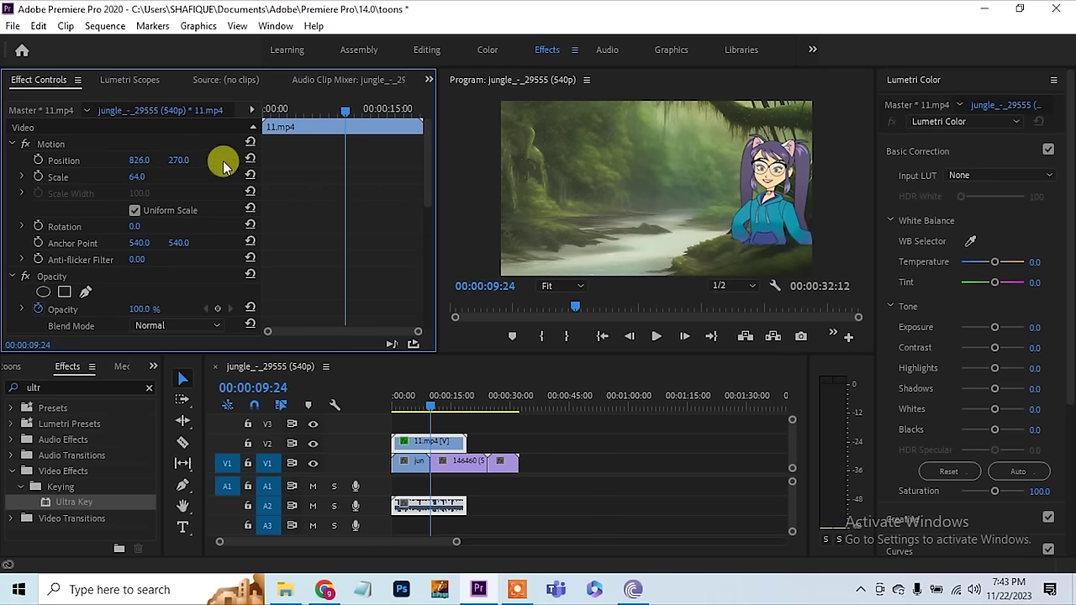
mouse_move(178, 160)
mouse_down()
mouse_move(246, 159)
mouse_move(180, 160)
mouse_up()
- Play the sequence from its beginning to check the keyed character over the jungle footage
click(430, 409)
drag(404, 412, 379, 412)
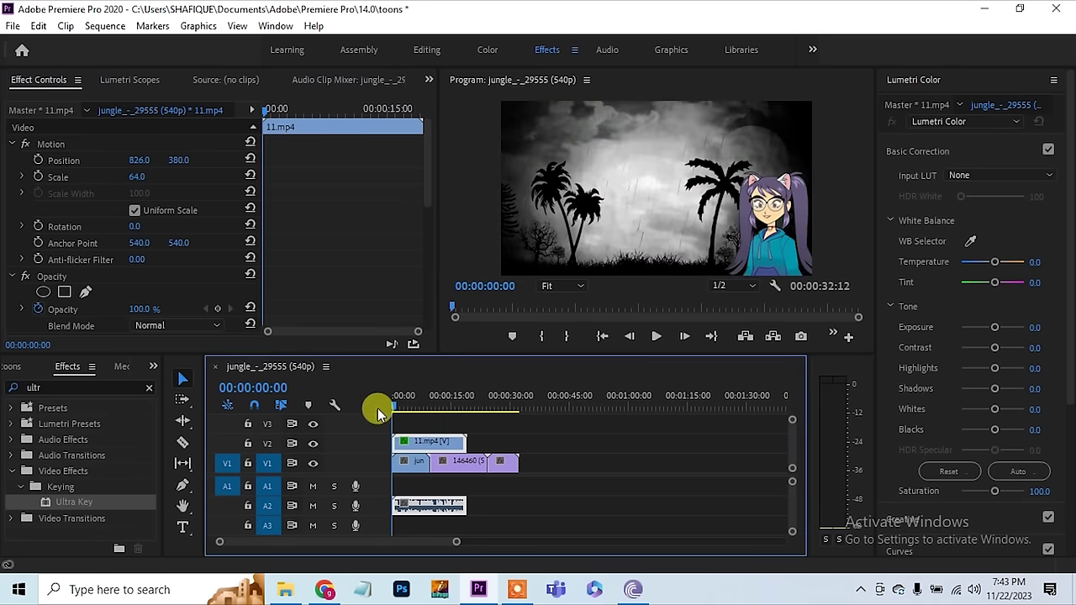
key(space)
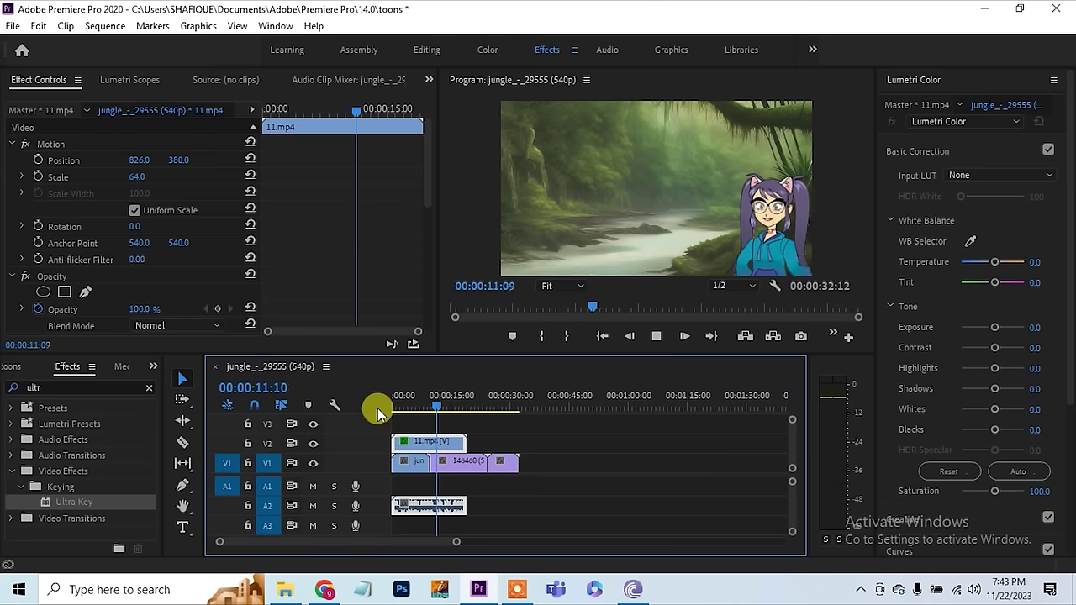
key(space)
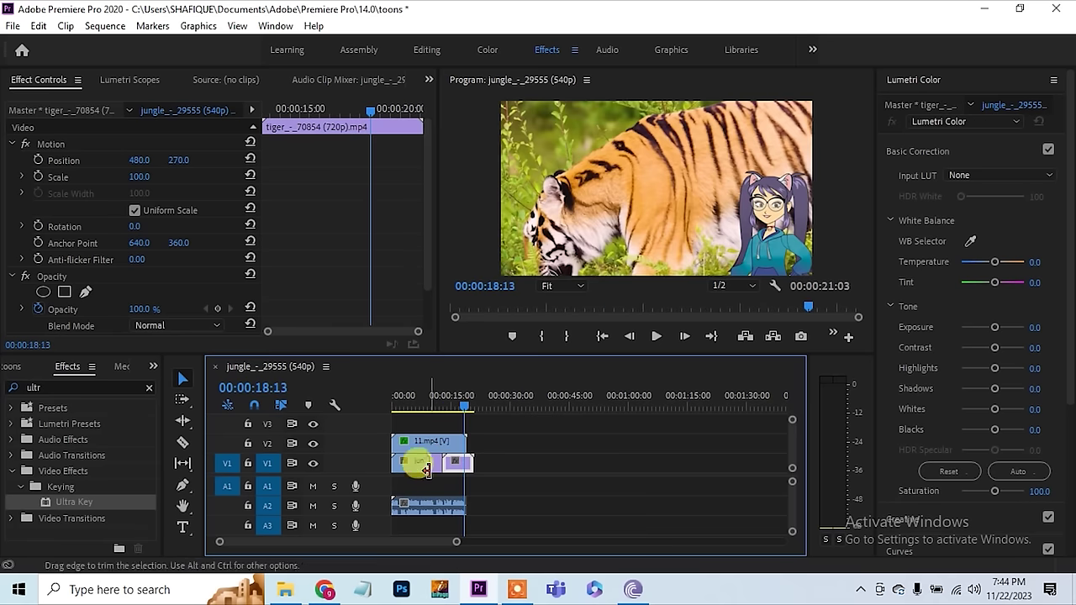
- Duplicate the opening jungle clip at the end of track V1 and place character video 22 after 11.mp4 on track V2
click(413, 471)
drag(412, 471, 485, 472)
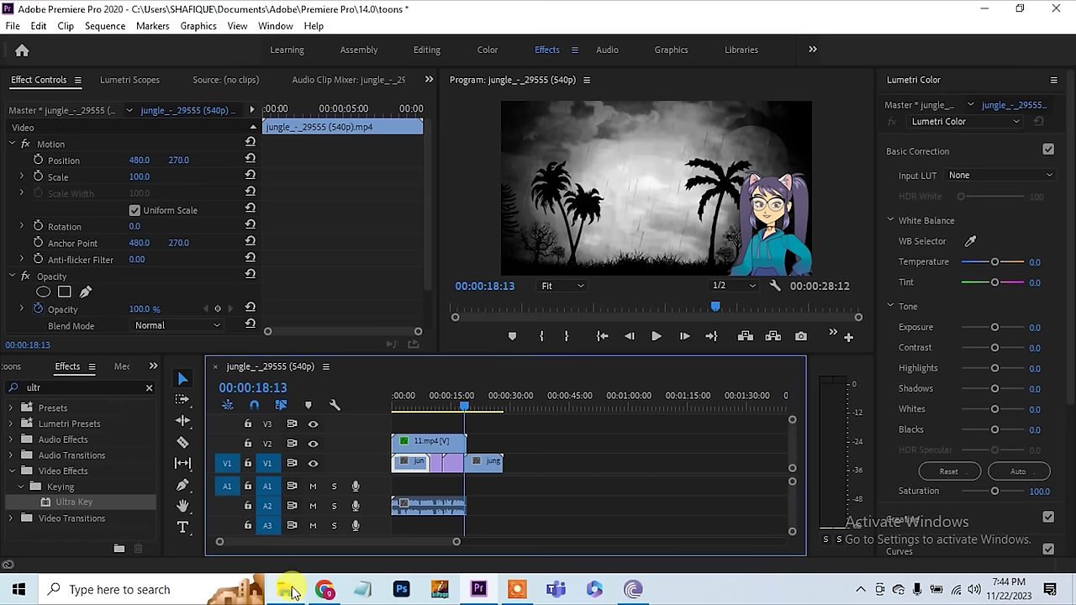
mouse_move(291, 590)
click(283, 533)
click(580, 139)
drag(580, 138, 520, 408)
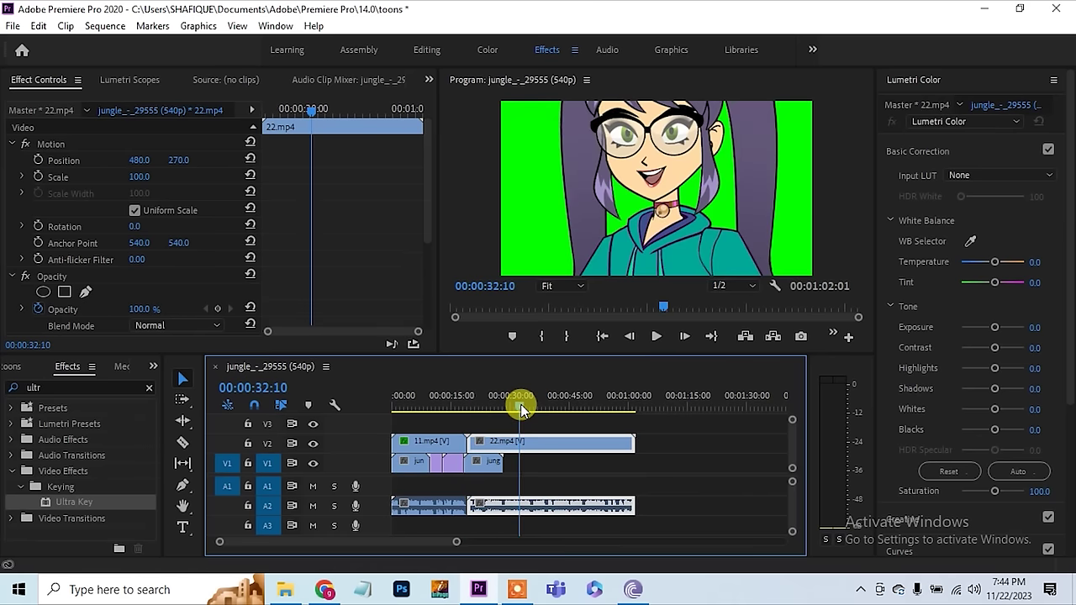
- Copy the 11.mp4 clip's attributes and paste its motion and keying settings onto the 22.mp4 clip
click(438, 406)
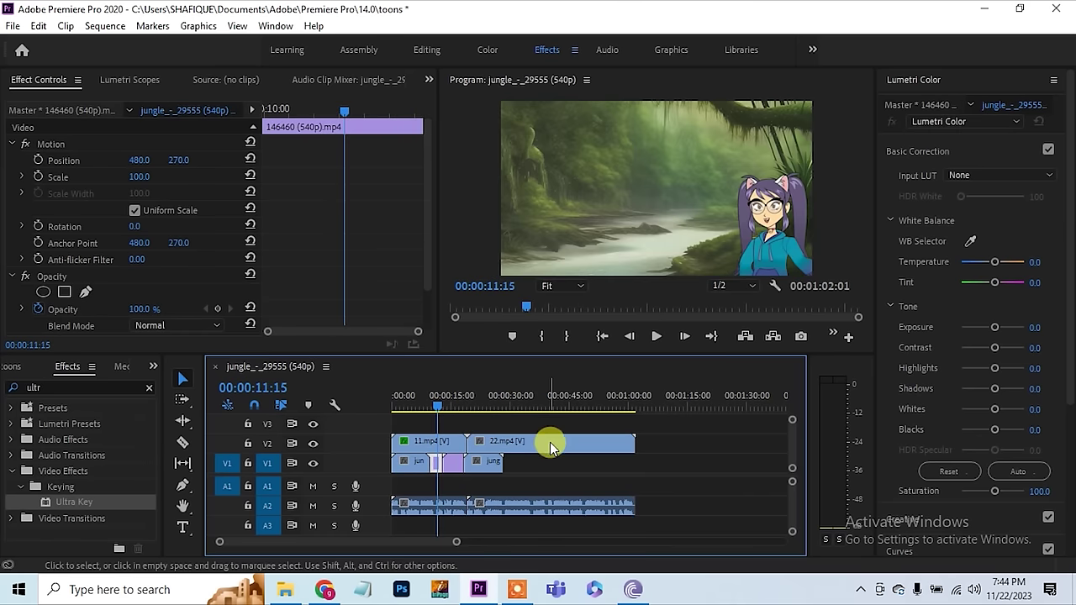
click(437, 443)
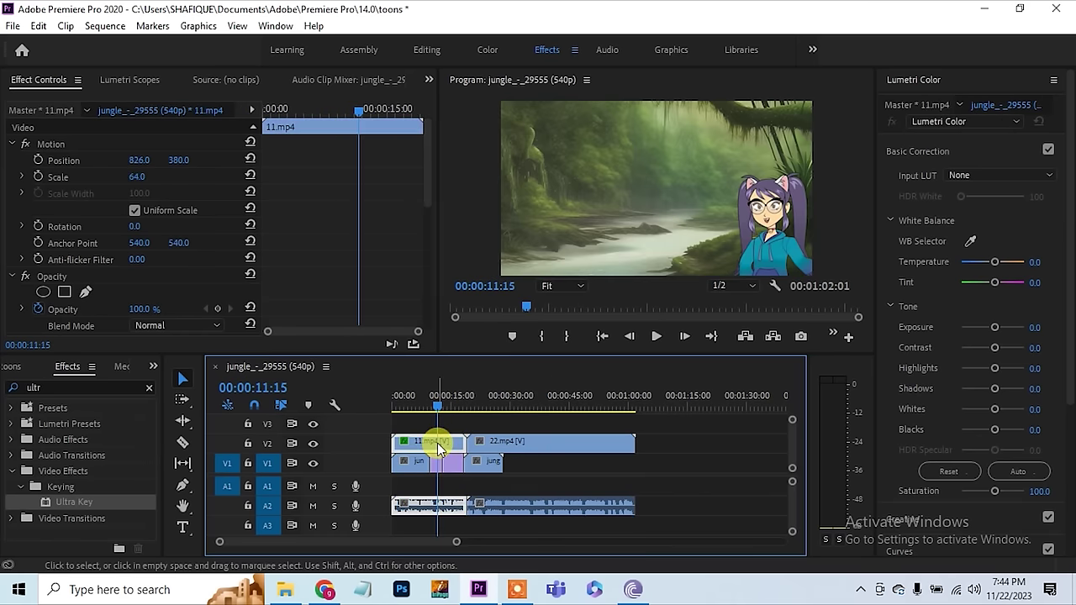
right_click(438, 446)
click(475, 40)
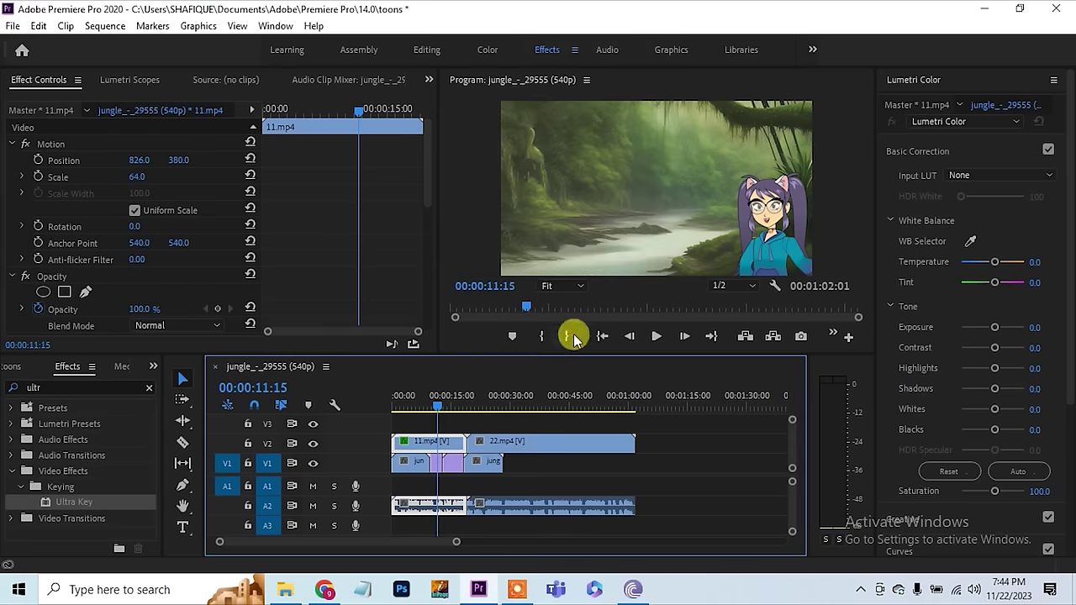
click(552, 402)
click(577, 444)
right_click(576, 444)
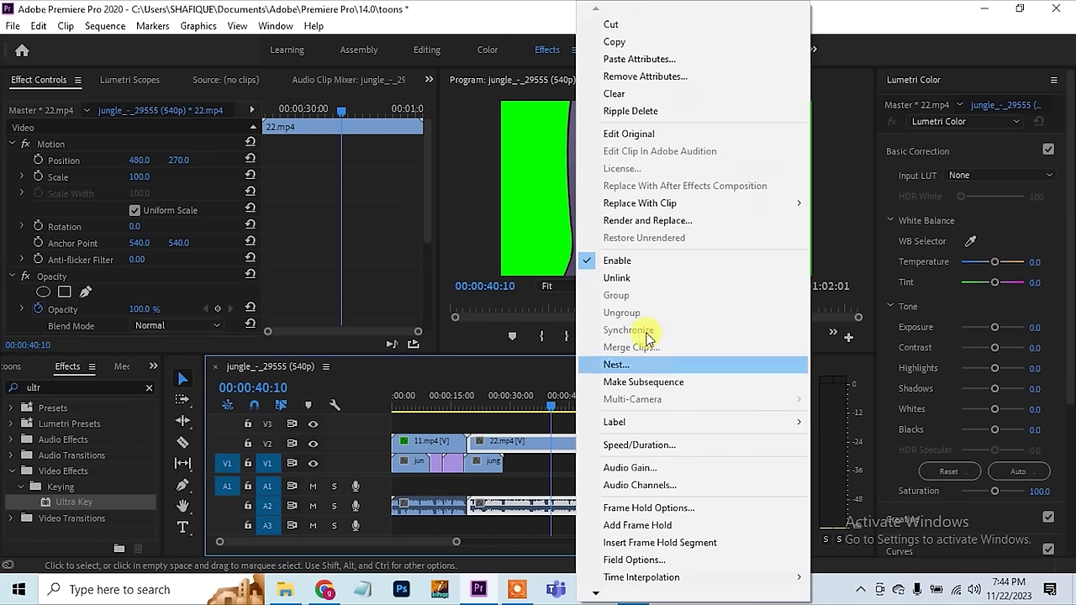
click(641, 60)
drag(509, 84, 498, 19)
click(576, 569)
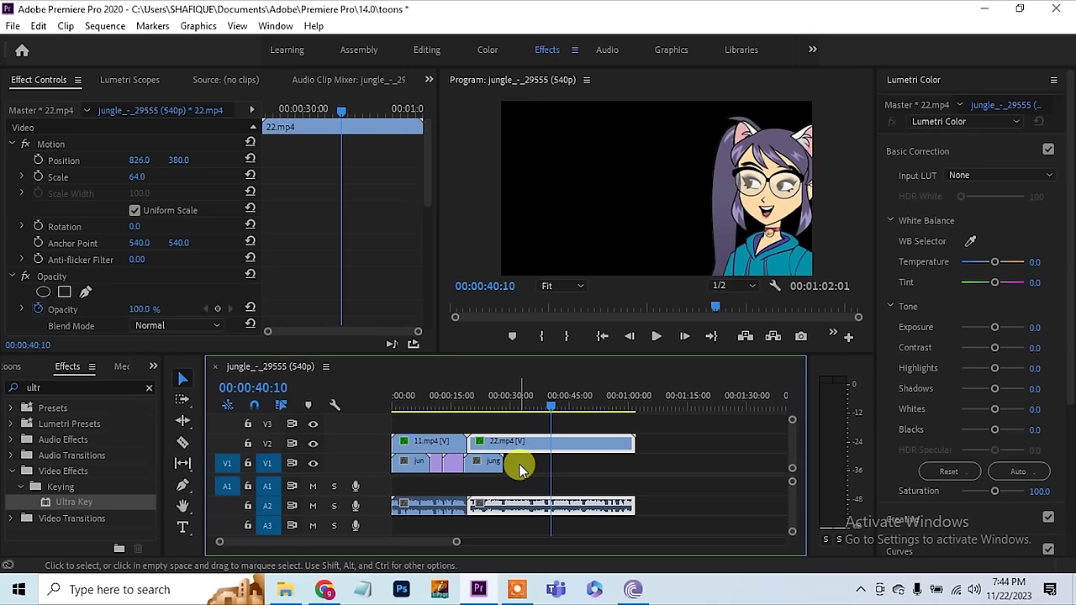
drag(278, 594, 511, 463)
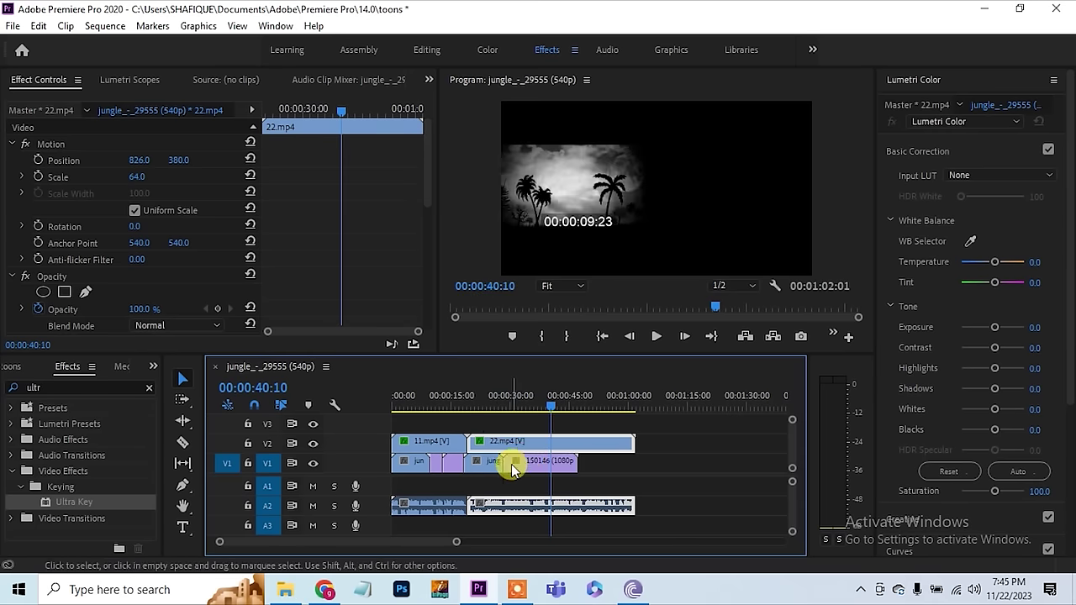
drag(485, 401, 461, 400)
key(space)
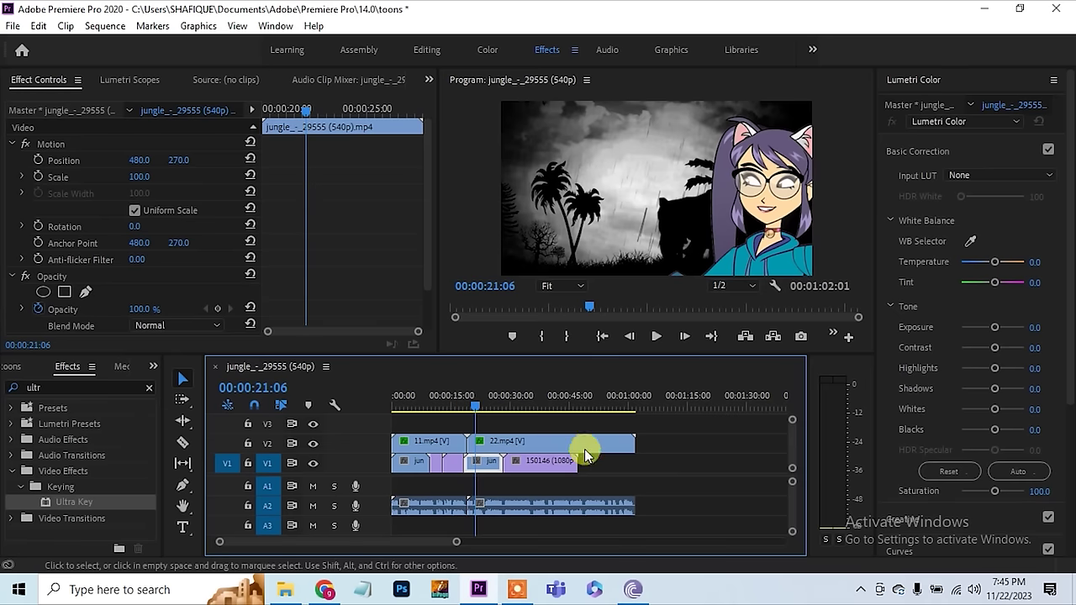
- Split the 22.mp4 clip at 00:00:24:15 with the Razor tool
click(553, 440)
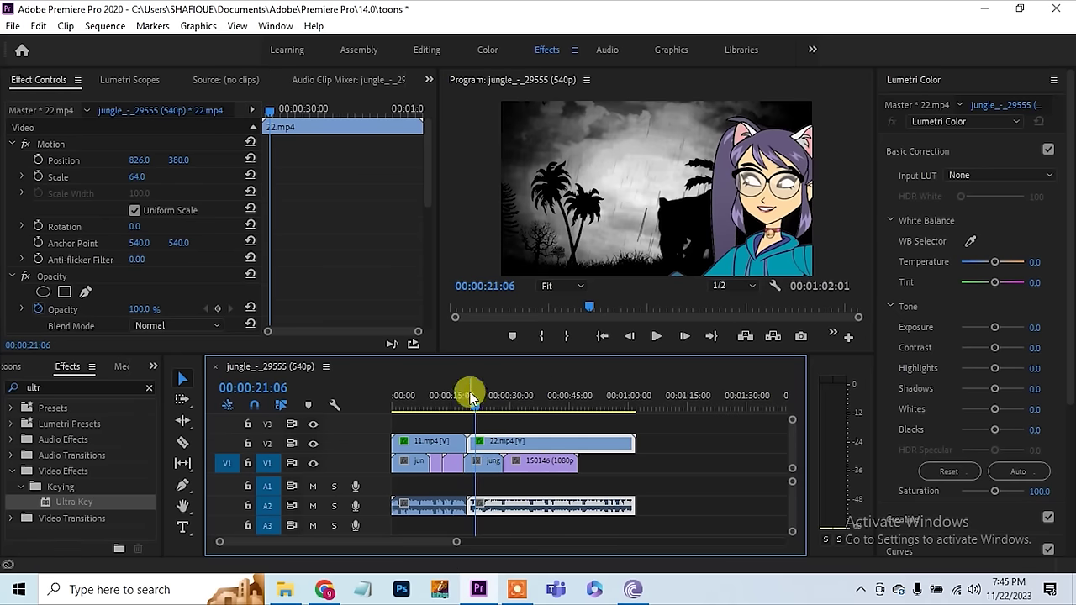
drag(472, 399, 490, 403)
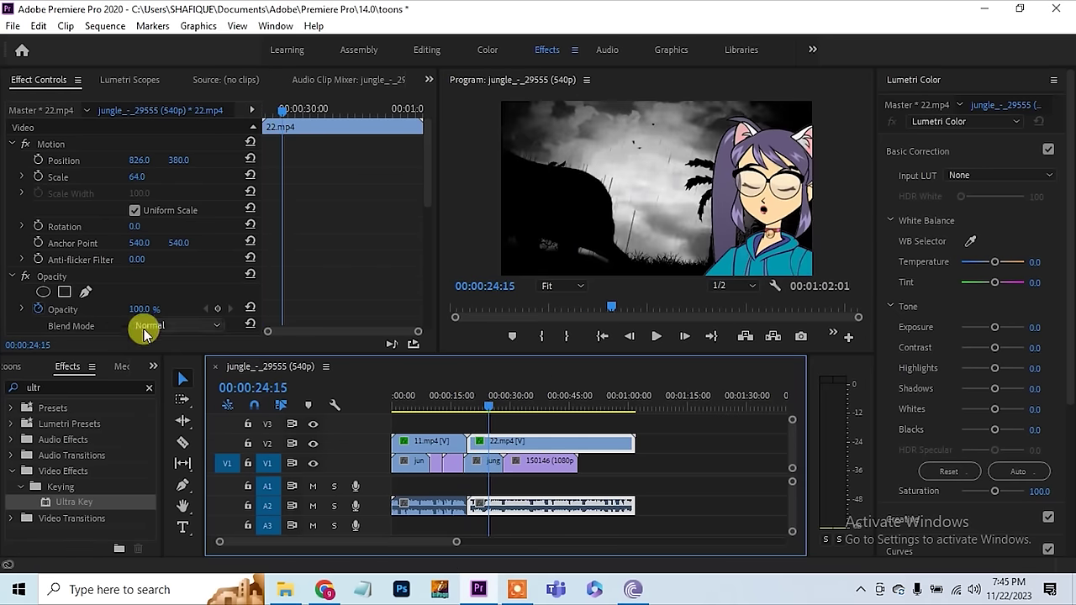
key(c)
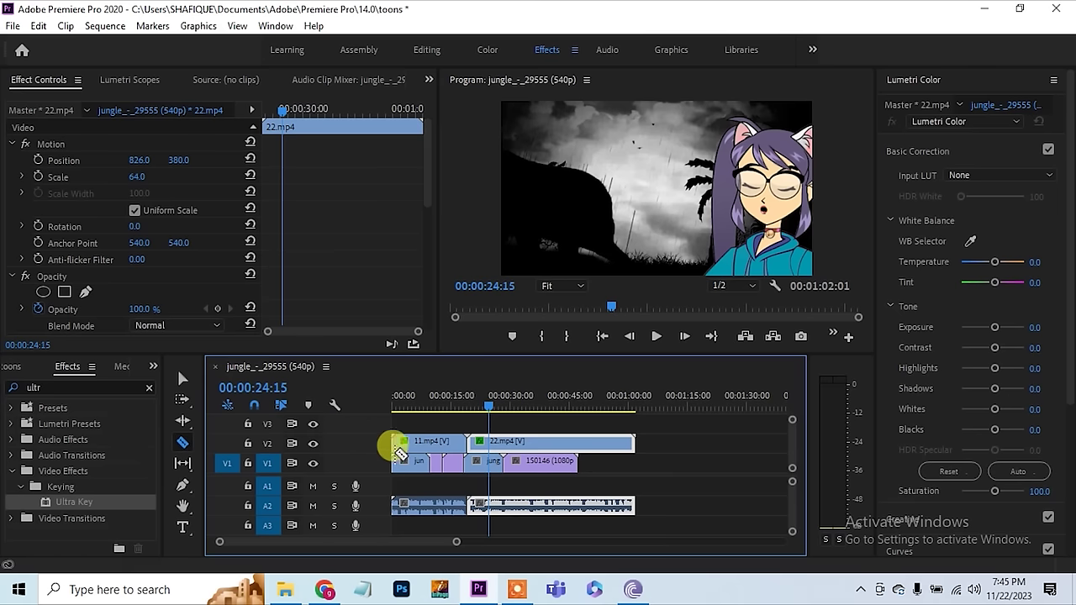
click(490, 441)
key(v)
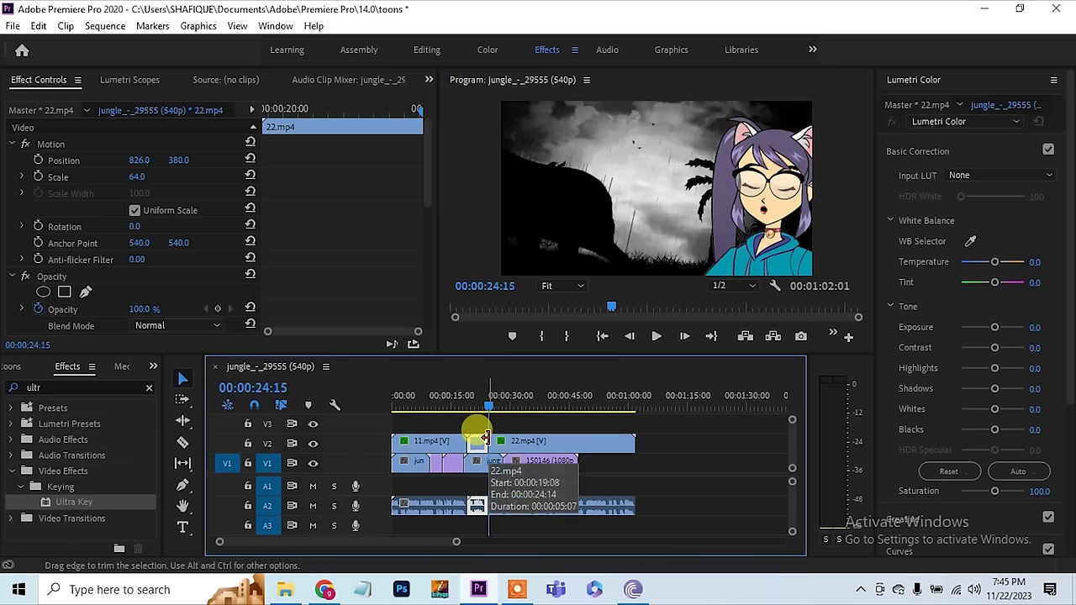
- Set the horizontal position of the 22.mp4 segment over the 150146 rain footage to 565
click(504, 405)
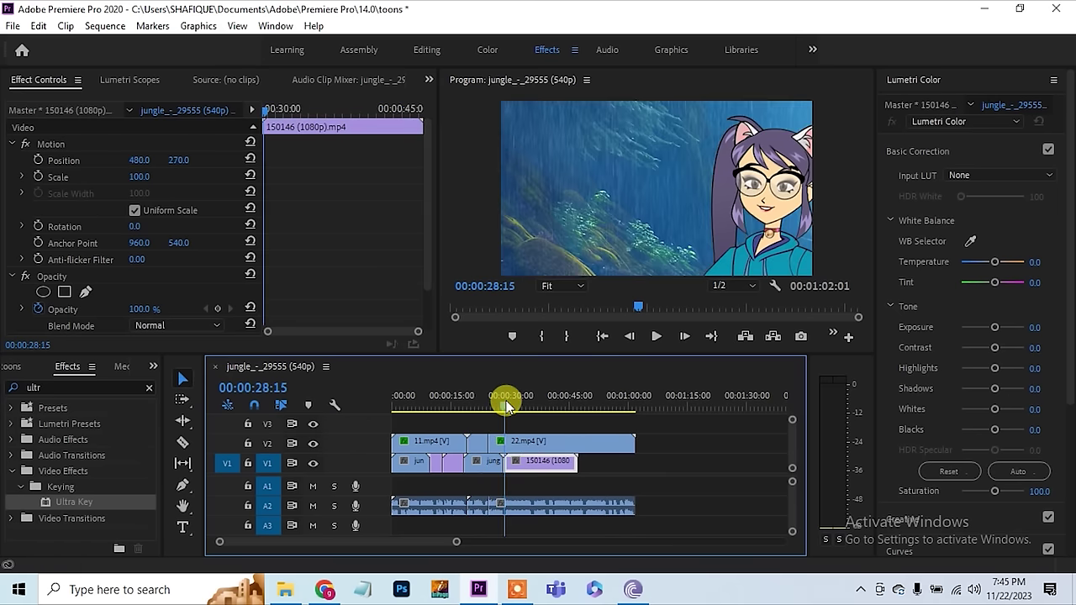
click(531, 443)
drag(137, 163, 67, 163)
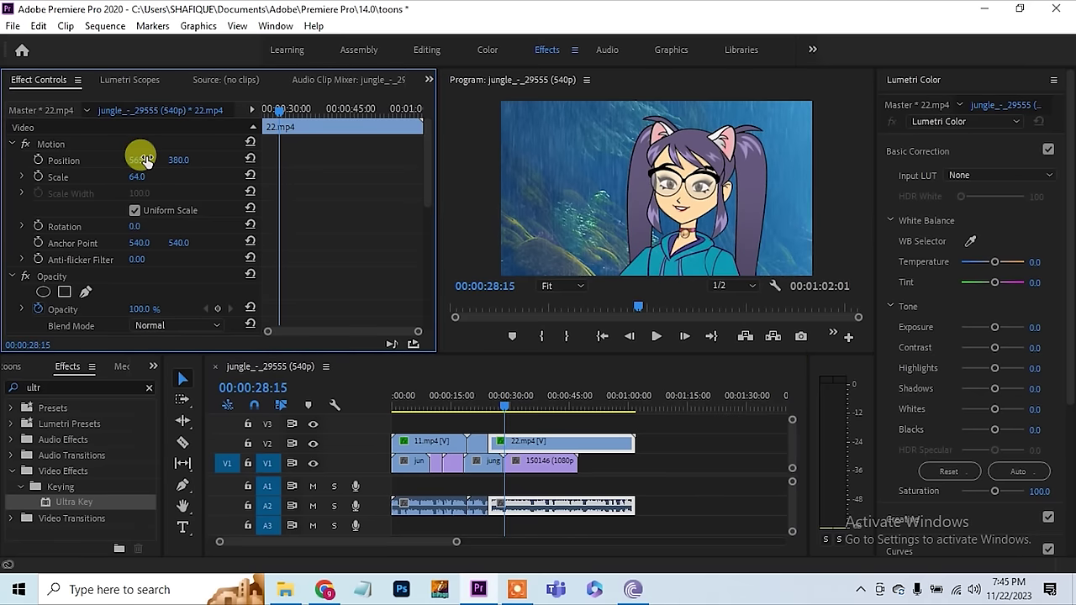
- Split the second 22.mp4 segment at 00:00:35:00 with the Razor tool
drag(508, 415, 529, 415)
key(c)
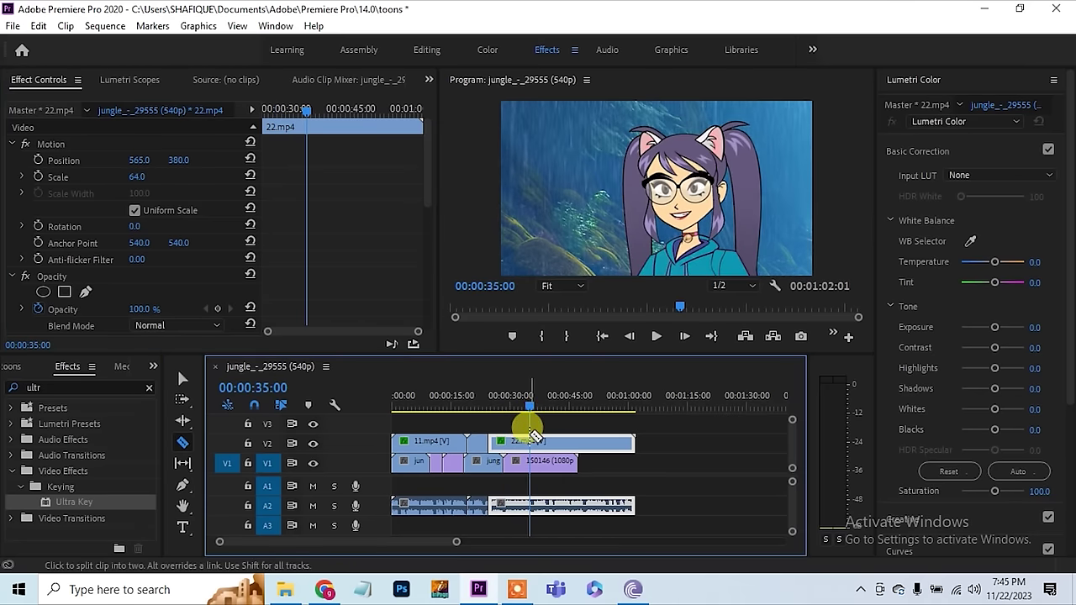
click(529, 441)
key(v)
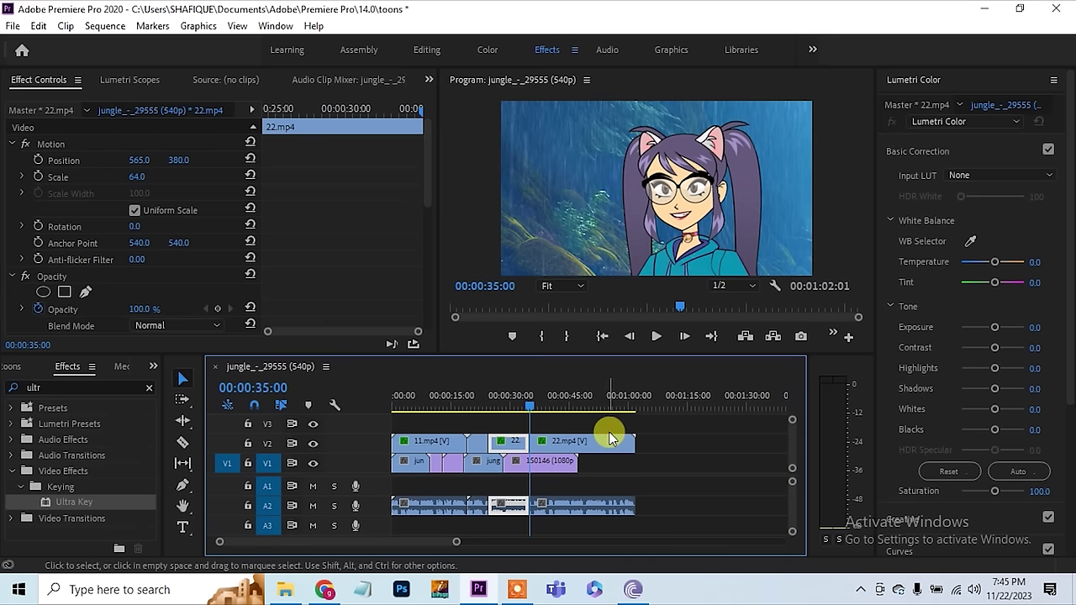
- Set the 150146 background's horizontal position to 381, and the last 22.mp4 segment's horizontal position to 347 and scale to 38
click(565, 410)
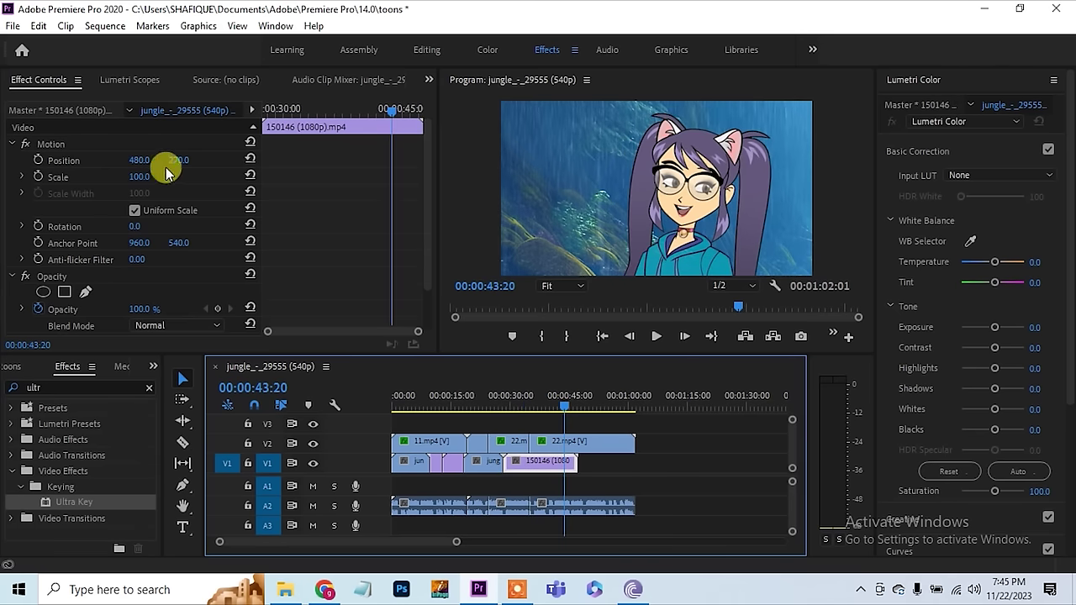
drag(140, 164, 56, 164)
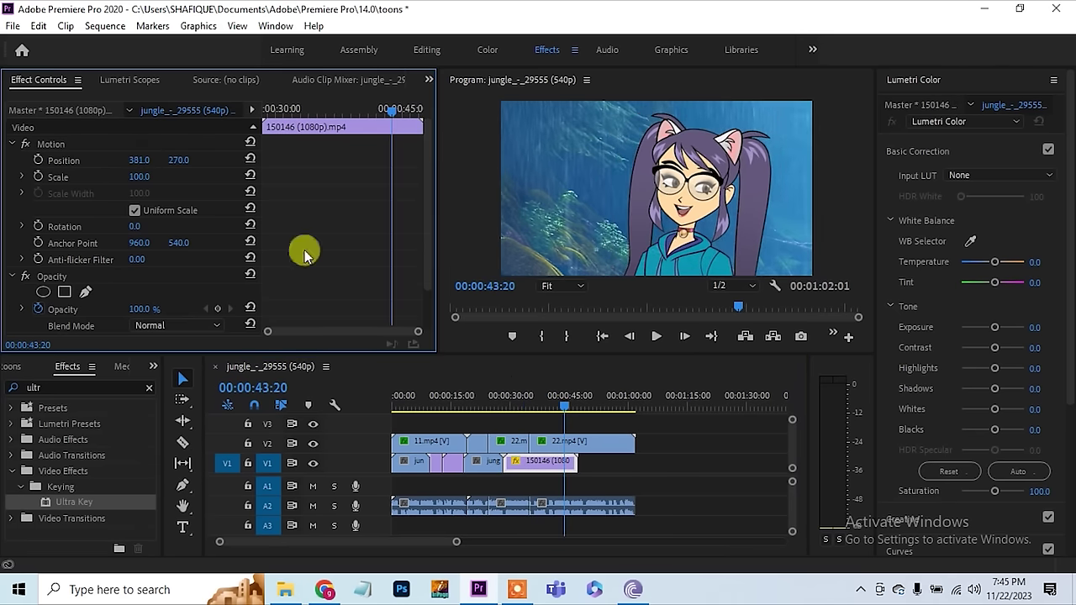
click(555, 440)
drag(140, 162, 121, 176)
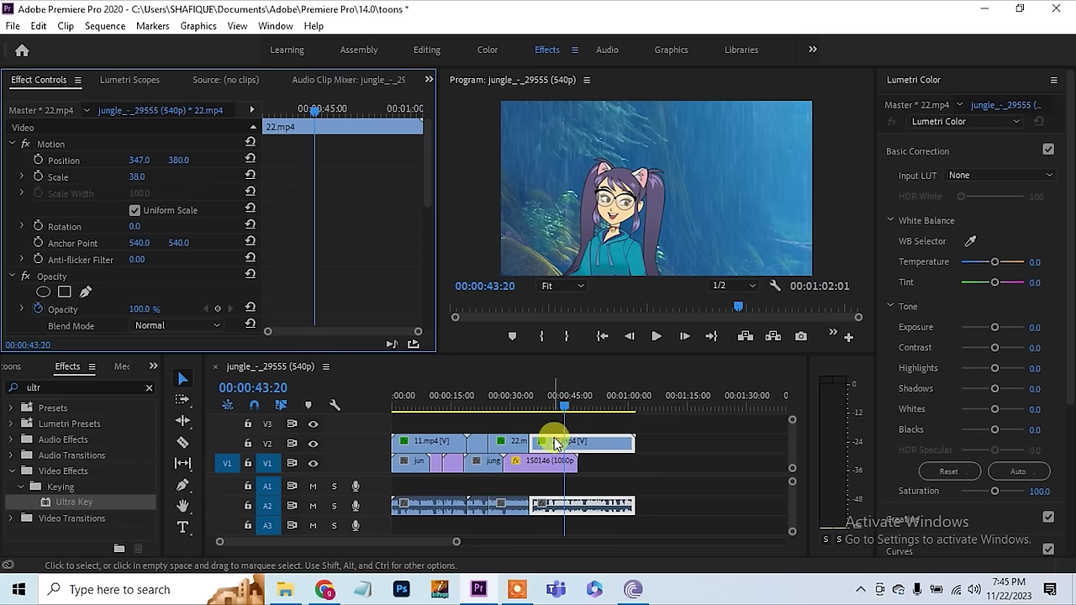
- Split the last 22.mp4 segment where the 150146 background clip ends and delete the part beyond it
ctrl+click(580, 443)
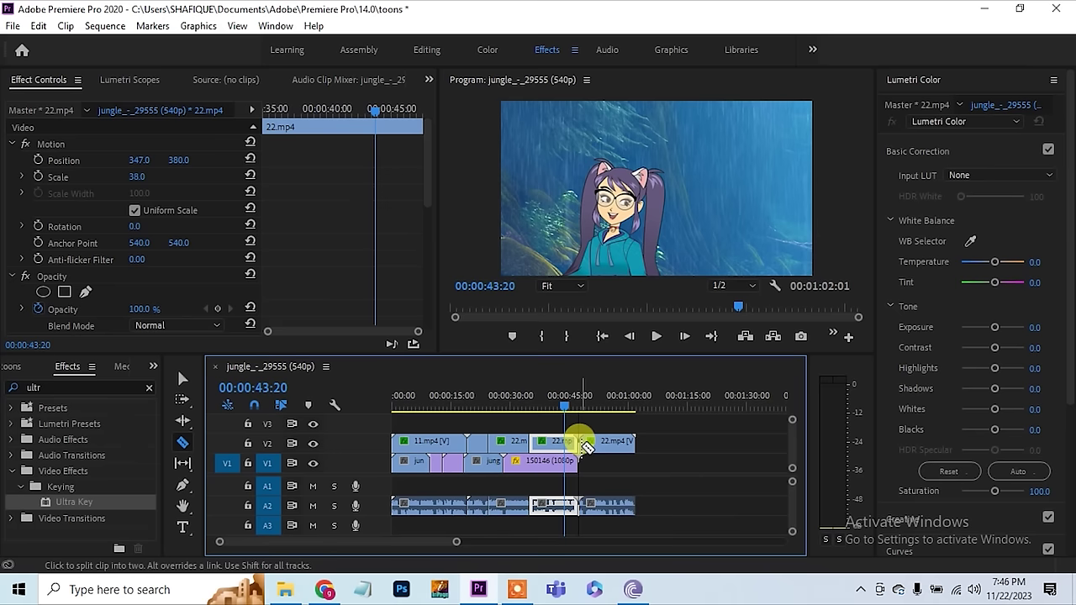
drag(596, 440, 602, 449)
key(Delete)
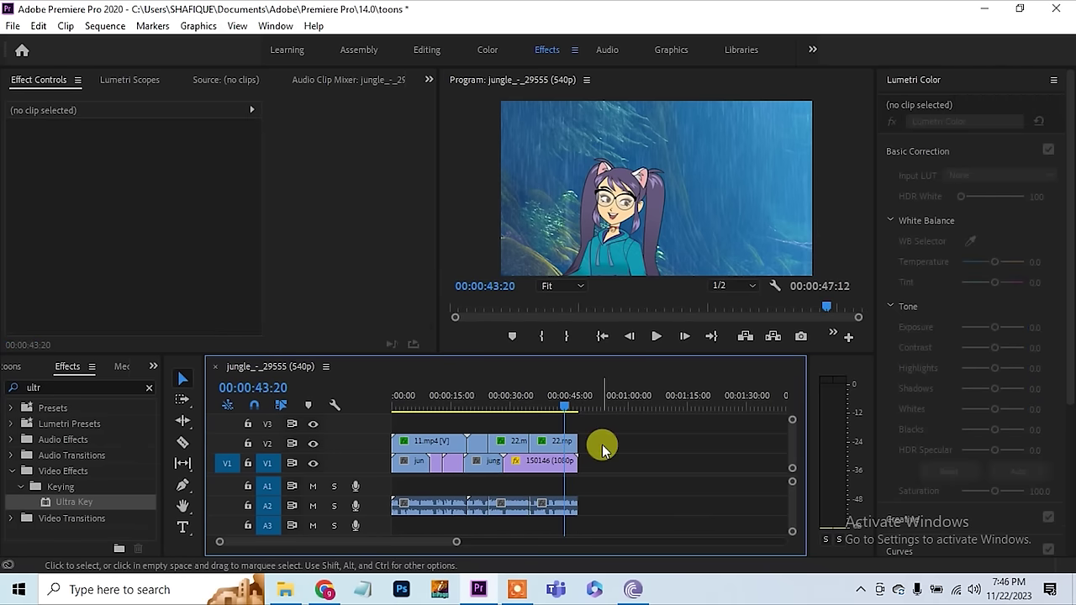
- Mark an in-to-out range covering the whole sequence, from its beginning to the end of the last clips
key(Home)
key(x)
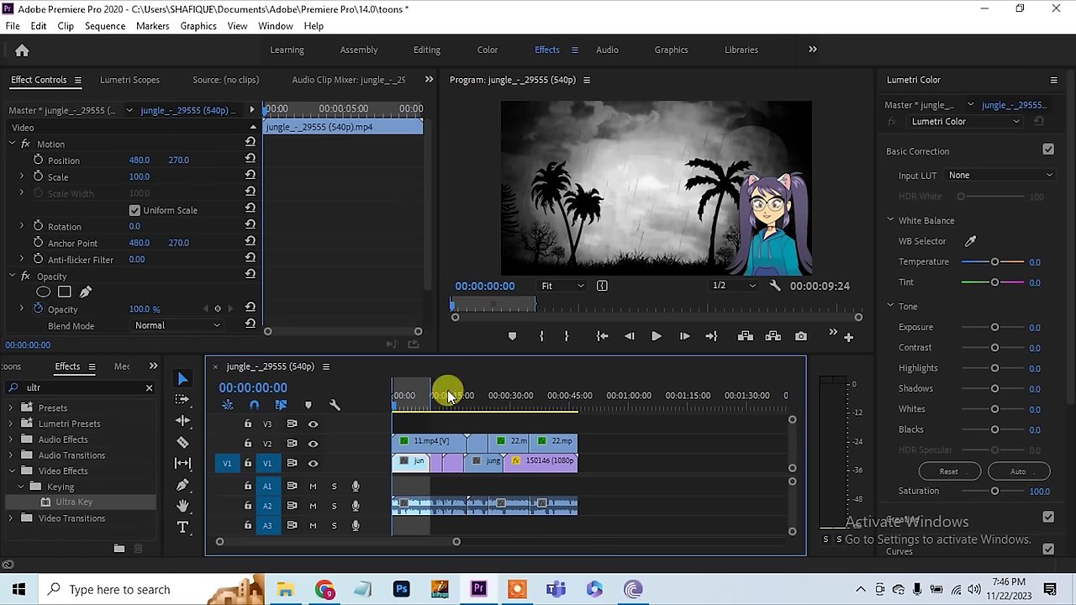
drag(428, 388, 587, 403)
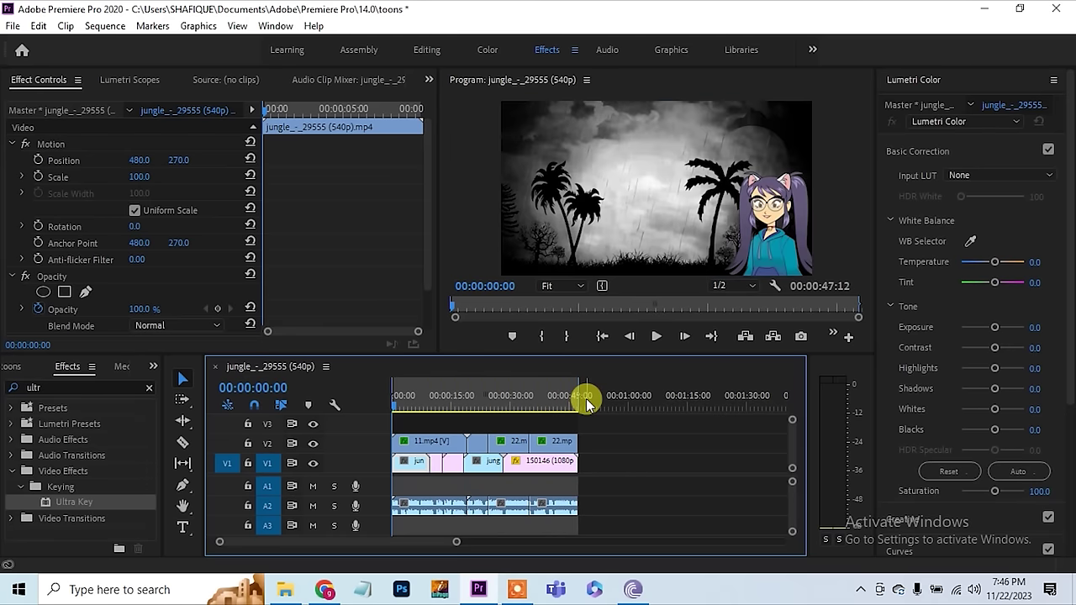